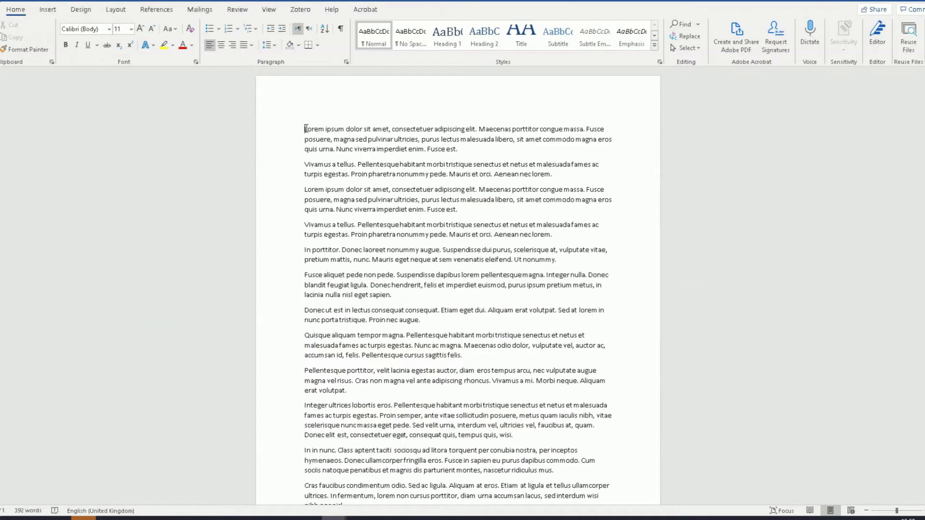
# Place the insertion point just before the first 'Lorem ipsum' paragraph at the top of the document
pyautogui.moveTo(306, 128); pyautogui.dragTo(477, 465)
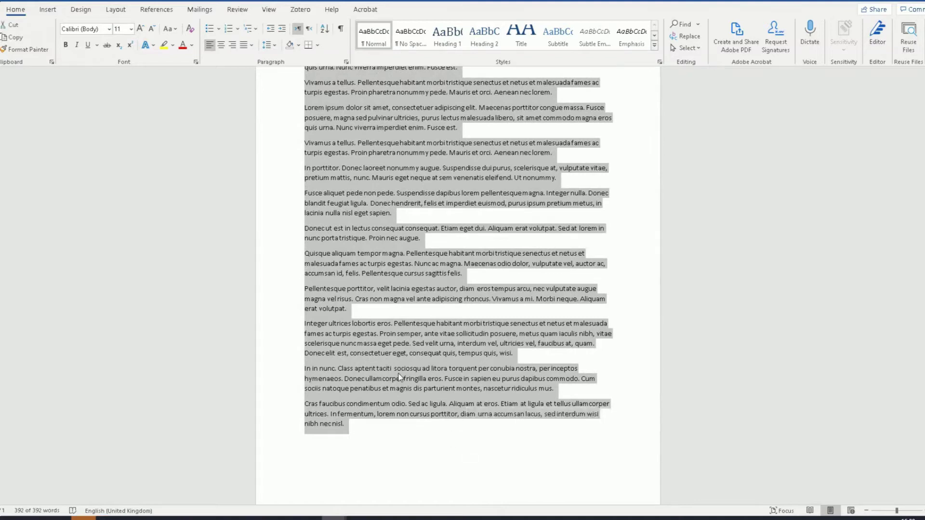
pyautogui.click(348, 208)
pyautogui.scroll(3, 348, 208)
pyautogui.click(349, 208)
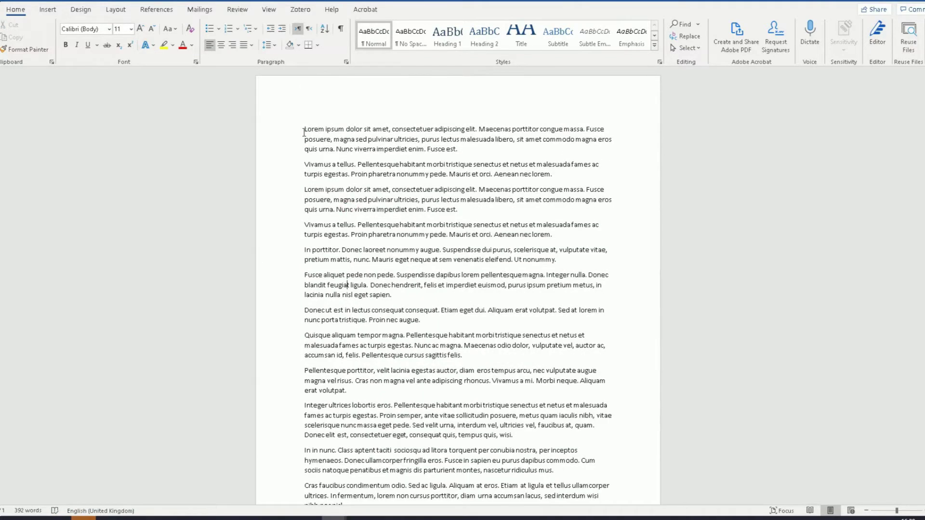
pyautogui.moveTo(303, 130)
pyautogui.mouseDown()
pyautogui.moveTo(371, 482)
pyautogui.moveTo(381, 484)
pyautogui.moveTo(350, 379)
pyautogui.moveTo(322, 20)
pyautogui.moveTo(308, 161)
pyautogui.moveTo(304, 126)
pyautogui.mouseUp()
pyautogui.click(312, 172)
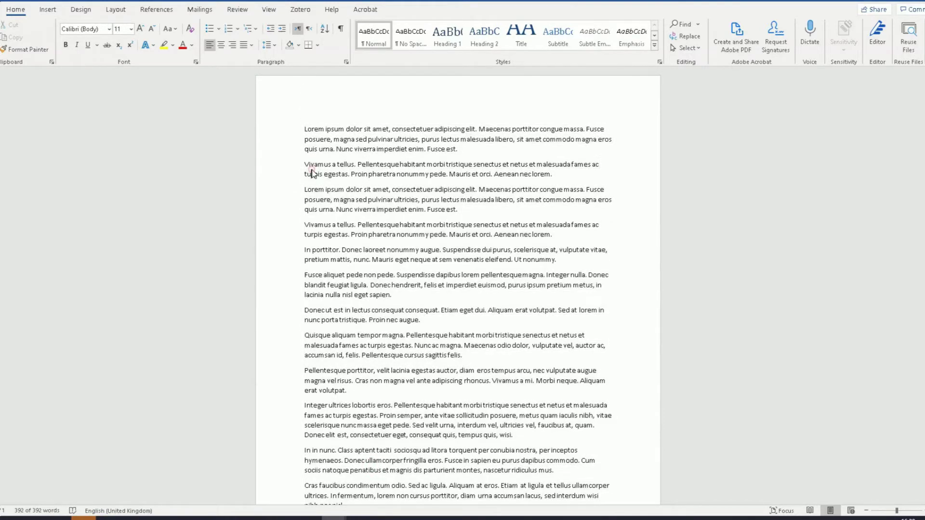
pyautogui.click(304, 129)
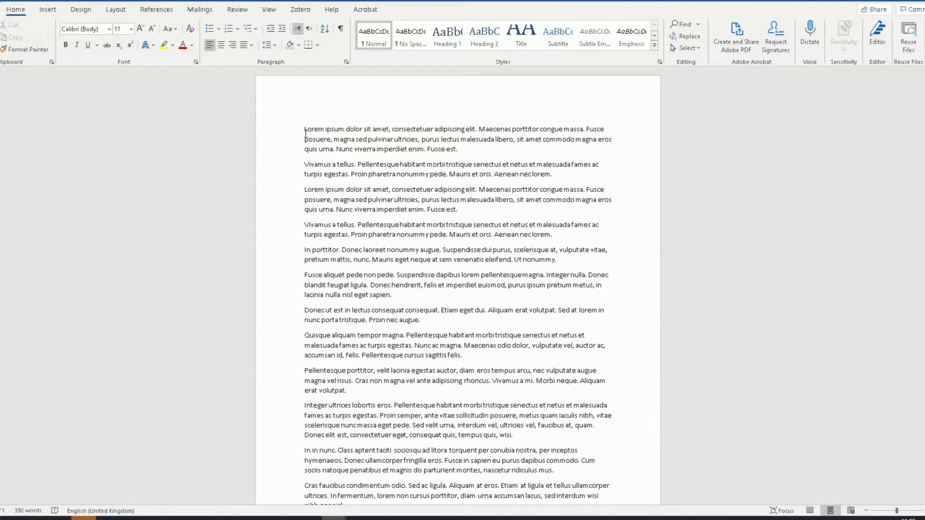
# Insert a new first line and type HEADING1 on it, correcting the typo
pyautogui.press('Return')
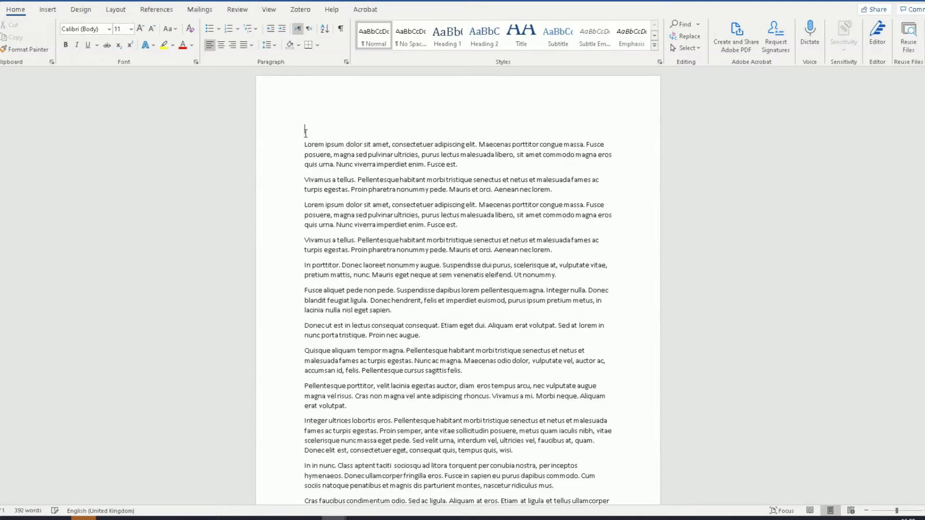
pyautogui.write('H')
pyautogui.write('EADUNG')
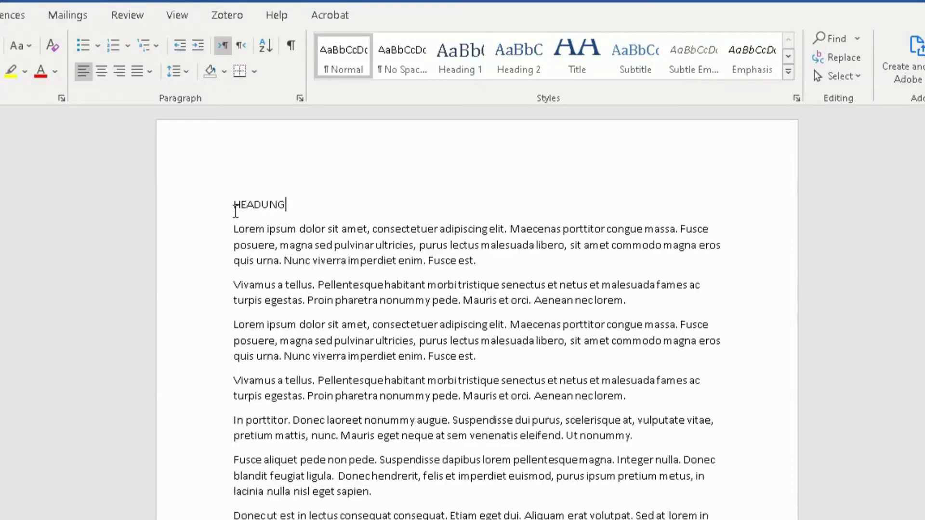
pyautogui.write('1')
pyautogui.press('BackSpace')
pyautogui.press('BackSpace')
pyautogui.press('BackSpace')
pyautogui.press('BackSpace')
pyautogui.write('ING')
# Add a TITLE line above the HEADING1 line
pyautogui.press('Return')
pyautogui.press('Up')
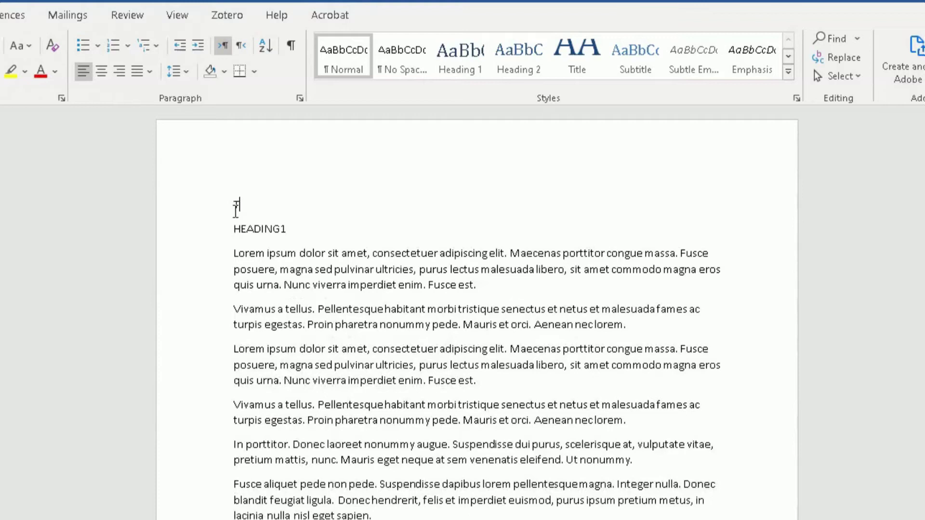
pyautogui.write('so')
pyautogui.press('BackSpace')
pyautogui.press('BackSpace')
pyautogui.write('TITLE')
# Apply the Title style to TITLE and Heading 1 to HEADING1, leaving the body text Normal
pyautogui.moveTo(263, 207); pyautogui.dragTo(233, 208)
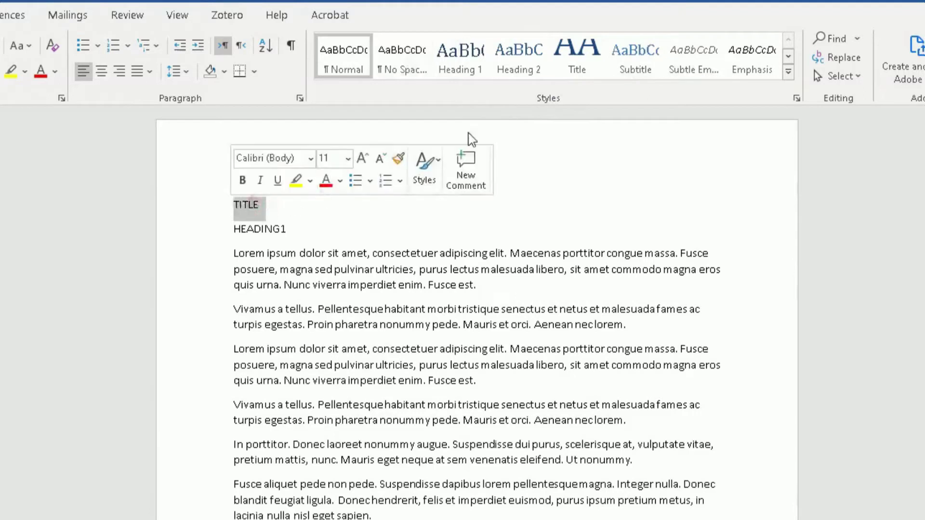
pyautogui.click(579, 58)
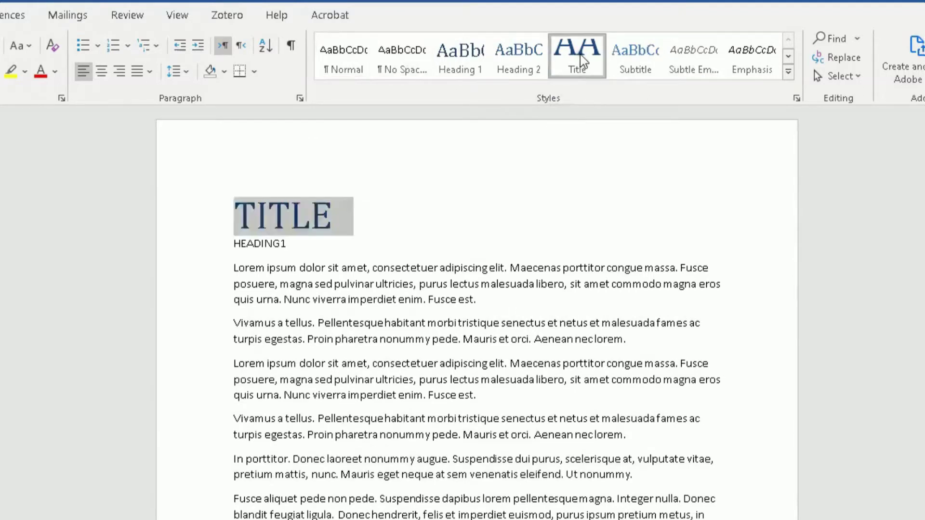
pyautogui.moveTo(295, 241); pyautogui.dragTo(223, 245)
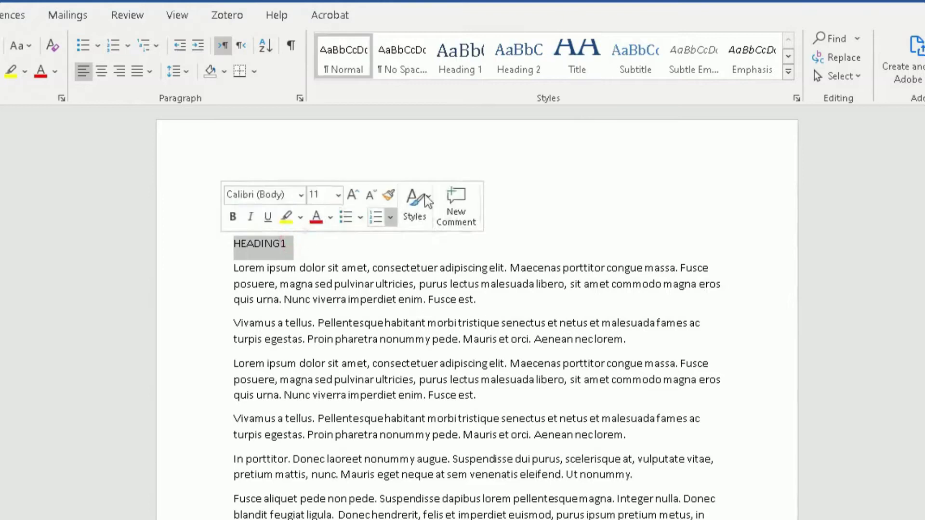
pyautogui.click(475, 60)
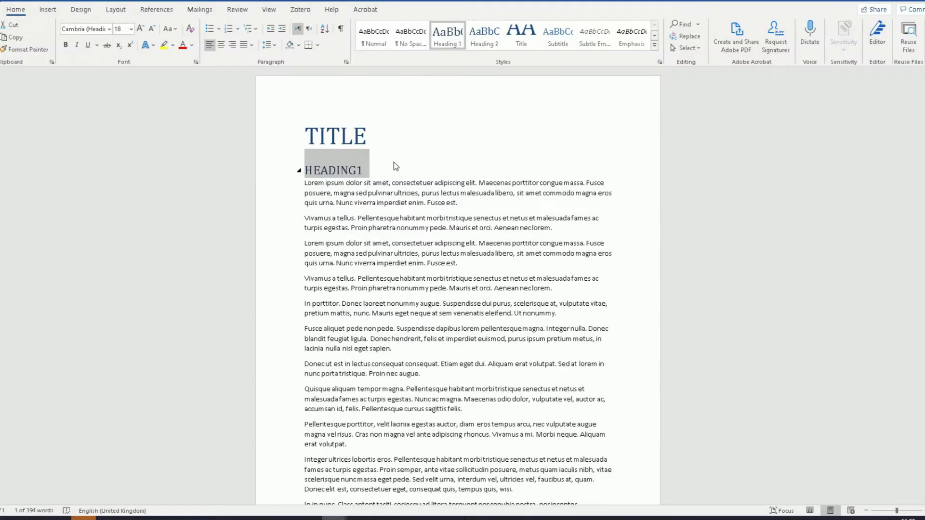
pyautogui.click(375, 258)
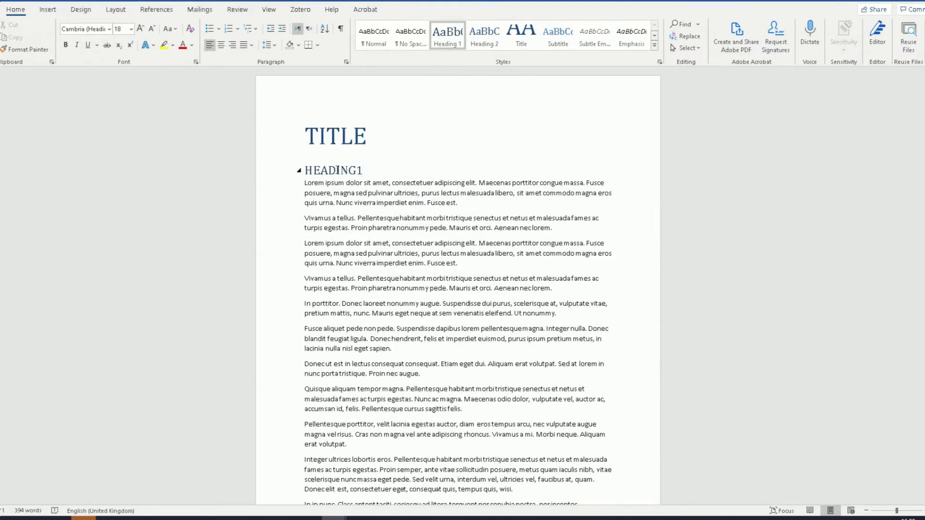
pyautogui.moveTo(338, 178); pyautogui.dragTo(411, 384)
pyautogui.scroll(5, 411, 383)
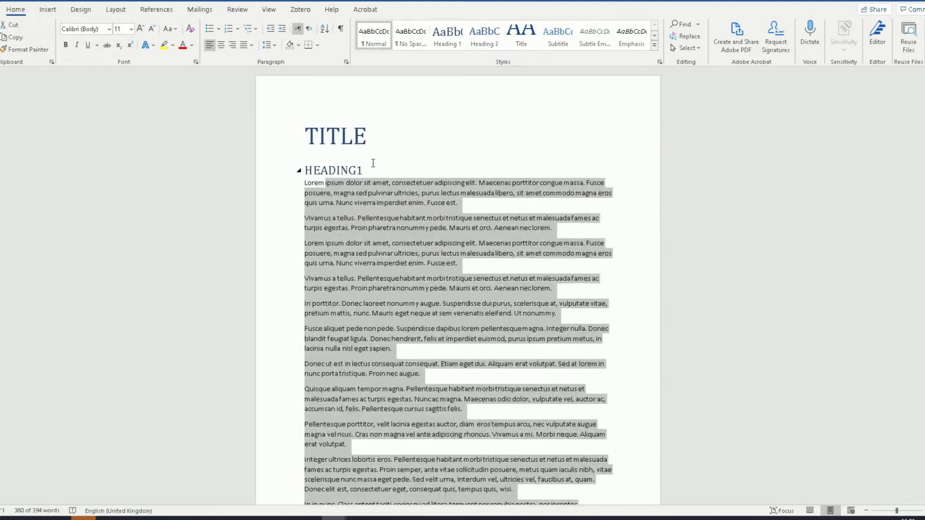
pyautogui.click(371, 163)
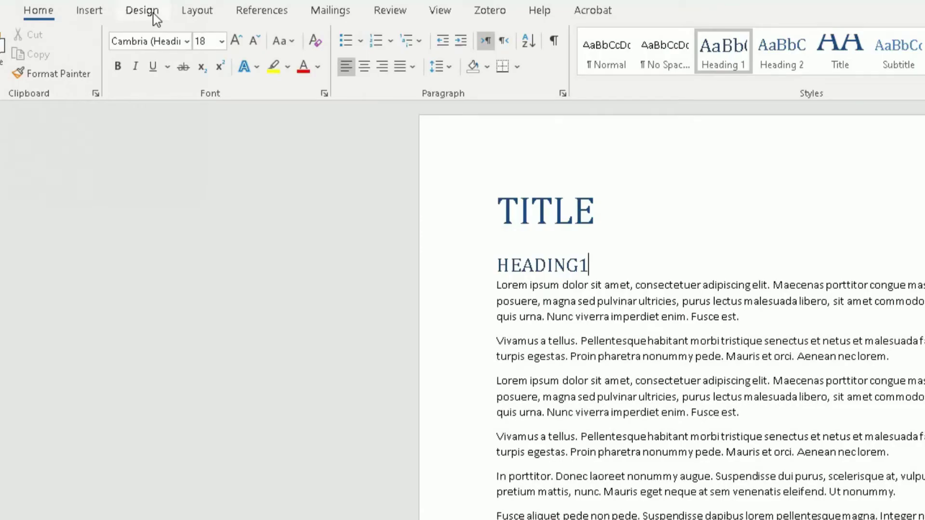
# On the Design tab, try a right-aligned-title style set, then reset to the Default Style Set
pyautogui.click(153, 13)
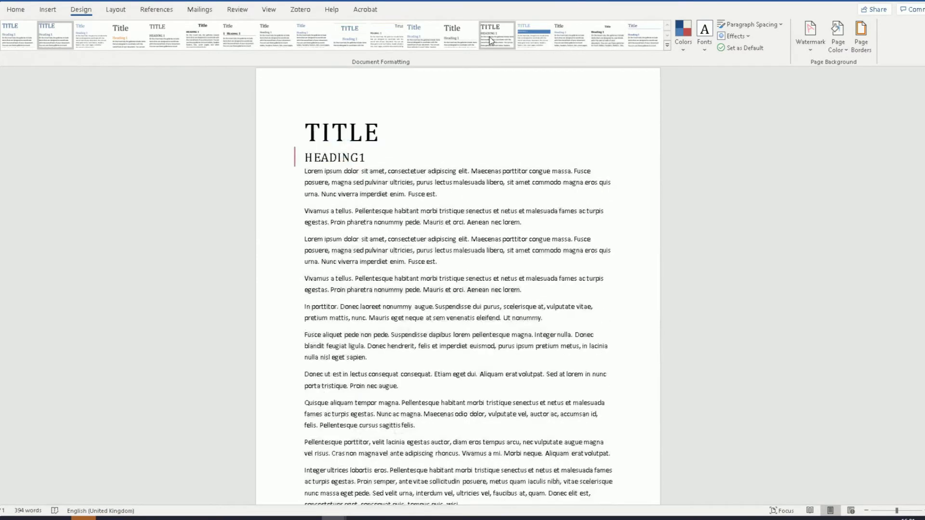
pyautogui.click(394, 36)
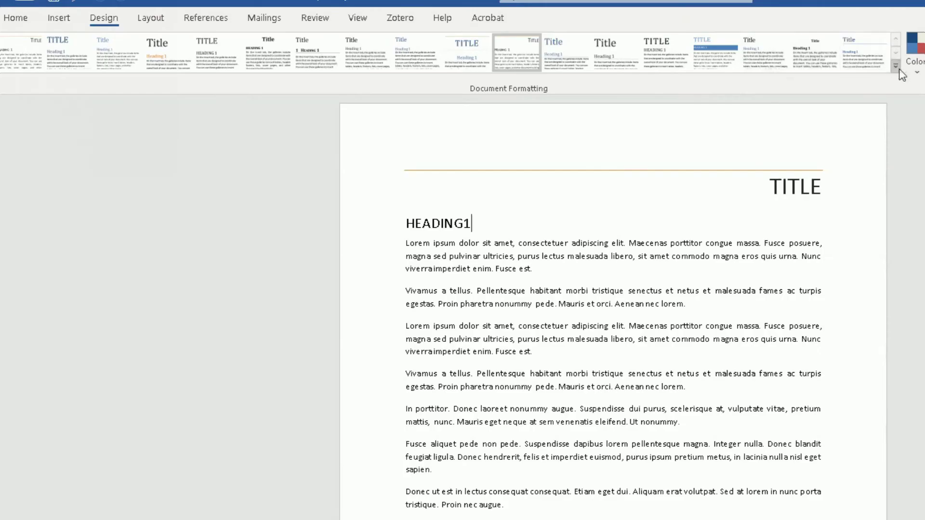
pyautogui.click(897, 69)
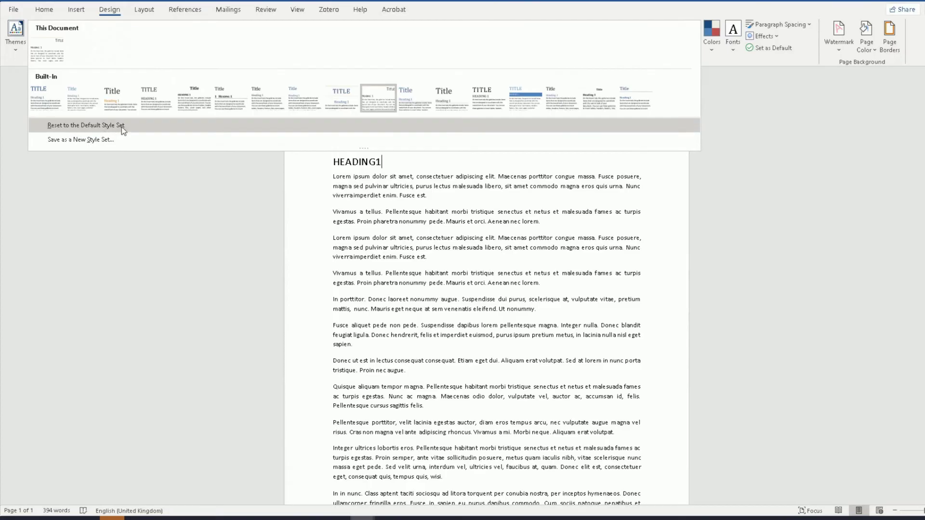
pyautogui.click(120, 174)
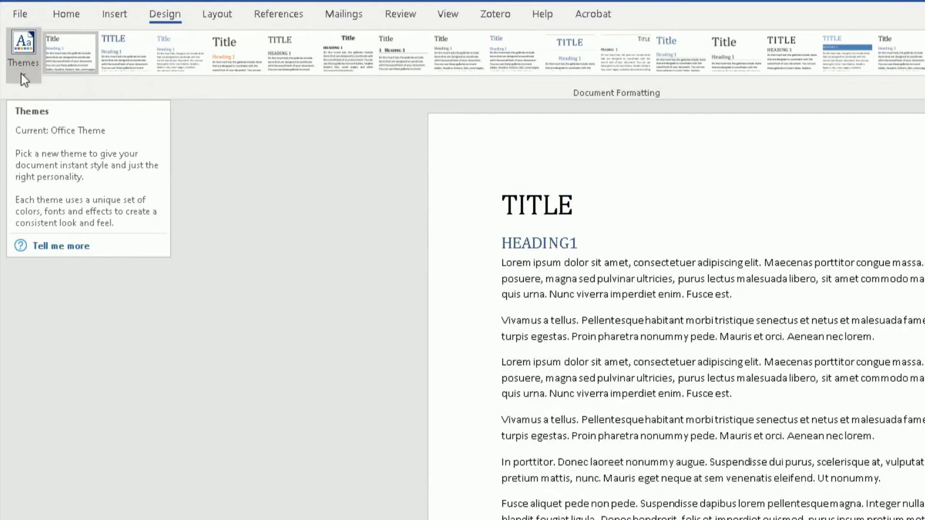
# Apply the Badge theme from the Themes gallery
pyautogui.click(22, 74)
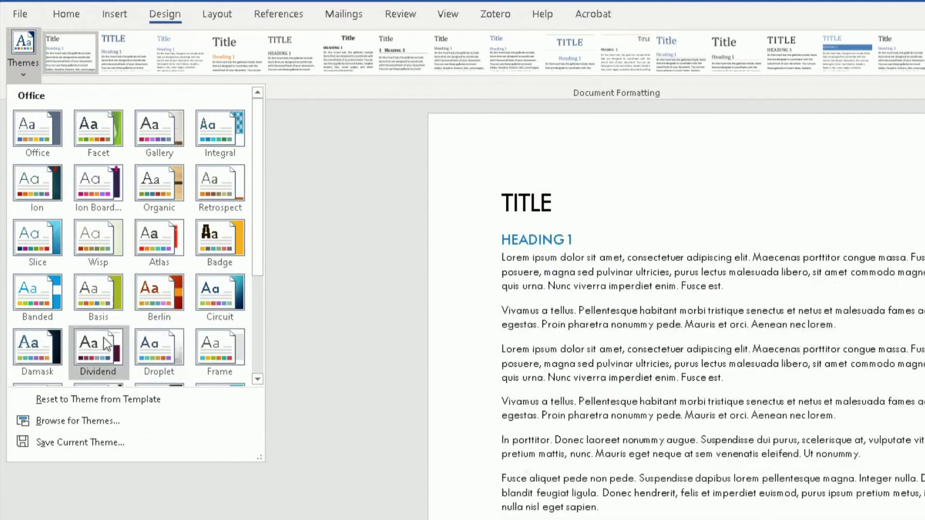
pyautogui.scroll(-3, 253, 342)
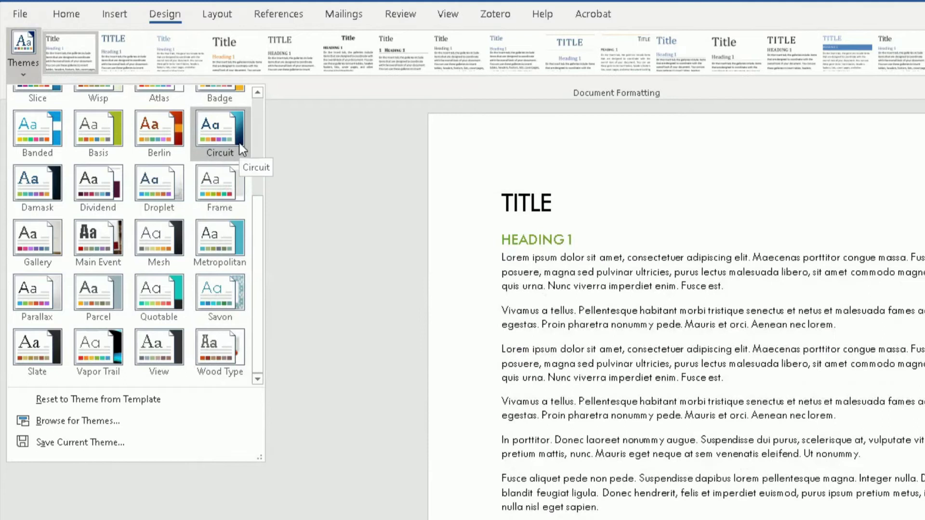
pyautogui.click(261, 138)
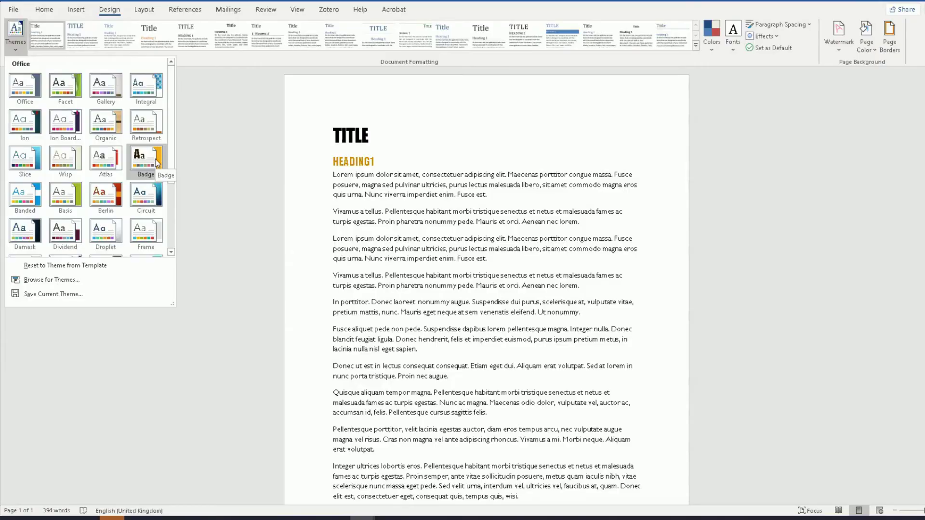
pyautogui.click(233, 239)
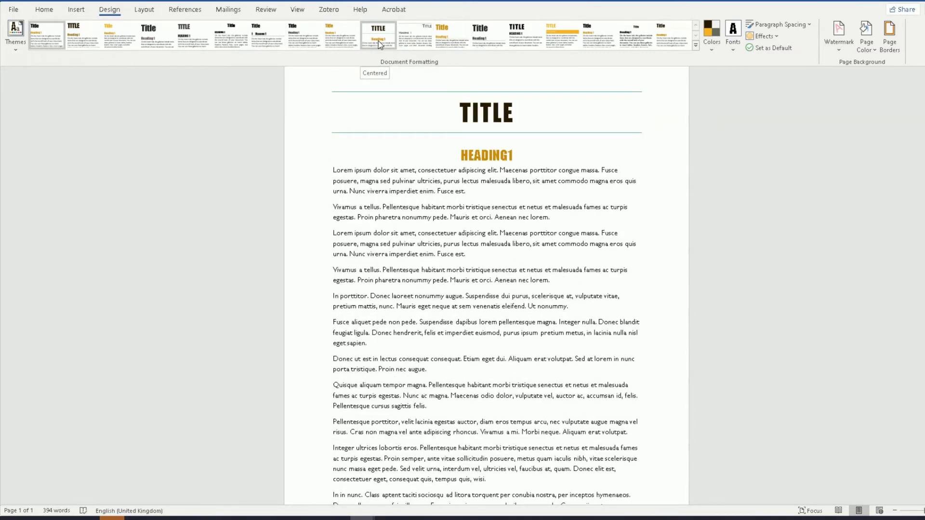
pyautogui.click(380, 44)
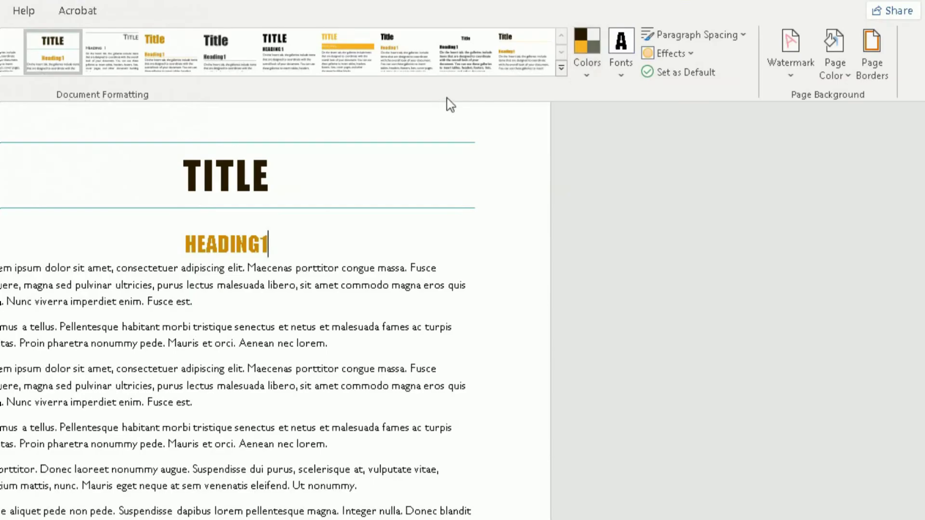
# Preview the Custom 8, Custom 13, Custom 1 and Custom 11 colour palettes
pyautogui.click(588, 75)
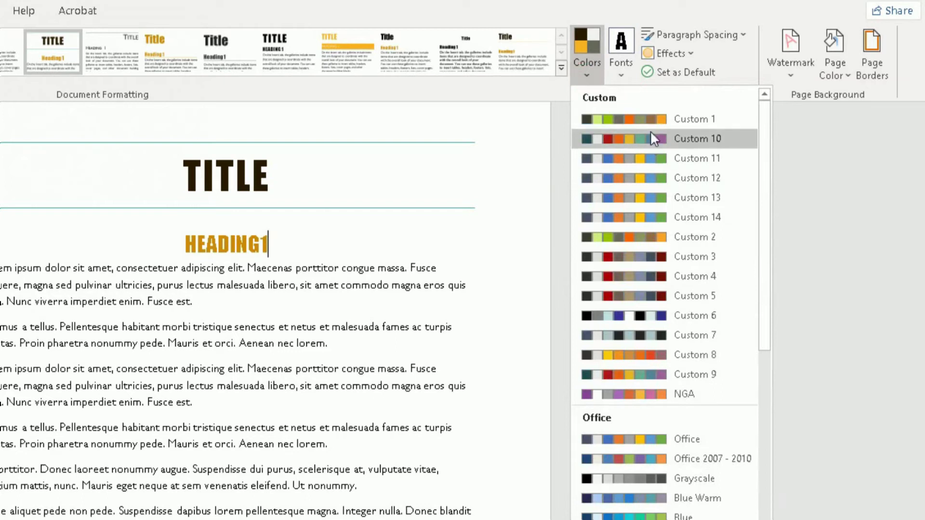
pyautogui.click(643, 357)
pyautogui.click(592, 81)
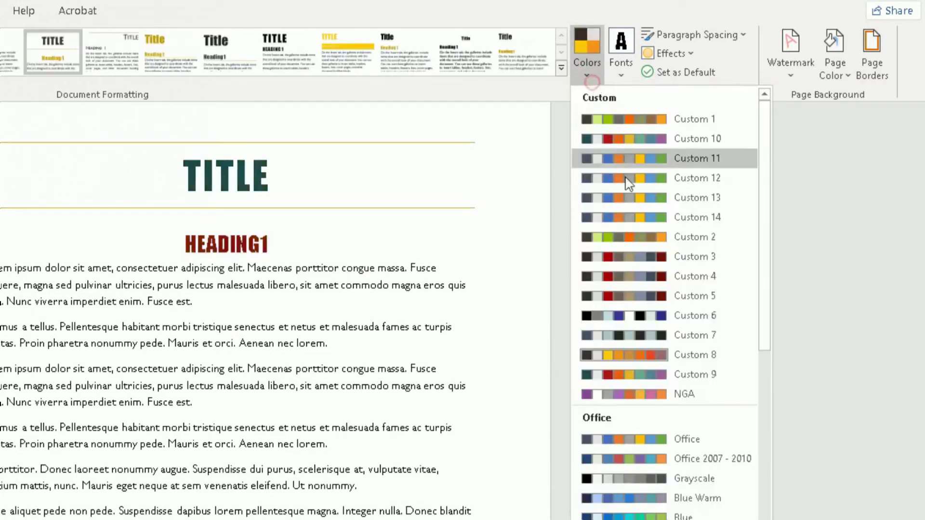
pyautogui.click(629, 199)
pyautogui.click(580, 67)
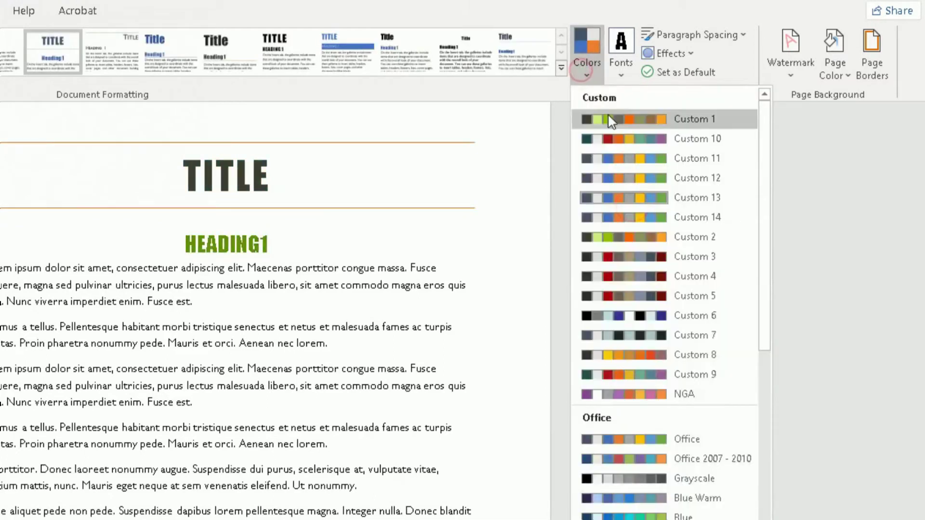
pyautogui.click(608, 119)
pyautogui.click(586, 65)
pyautogui.click(616, 160)
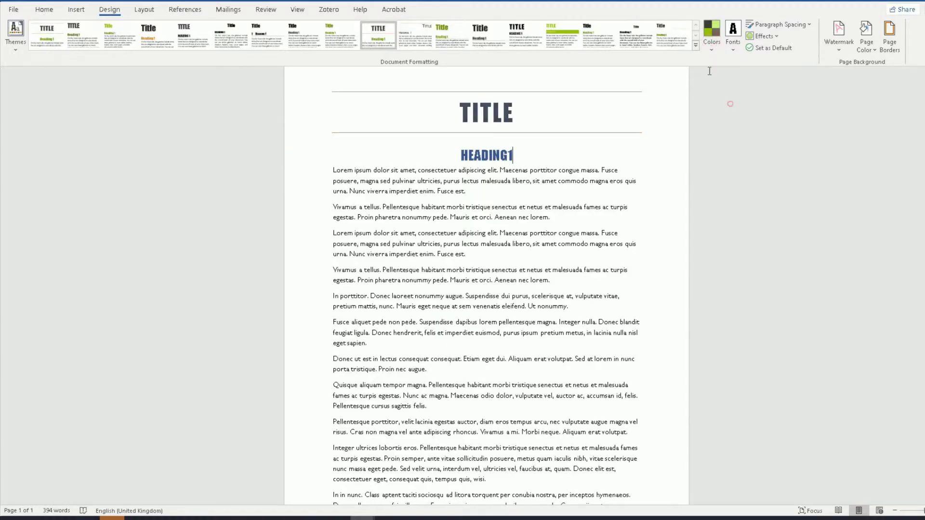
# Try Custom 13 and Custom 2, then apply the Yellow Orange colour palette
pyautogui.click(711, 41)
pyautogui.click(735, 127)
pyautogui.click(713, 50)
pyautogui.click(733, 151)
pyautogui.click(713, 51)
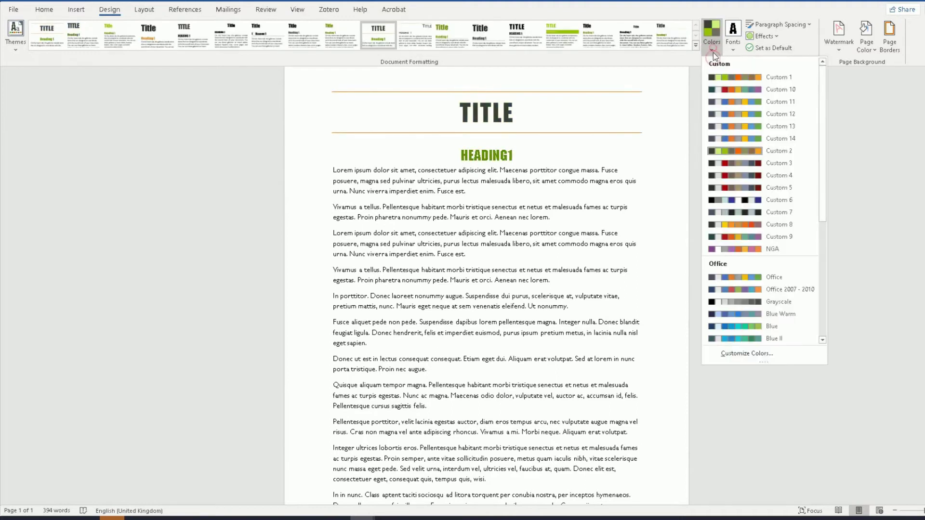
pyautogui.scroll(-1, 746, 289)
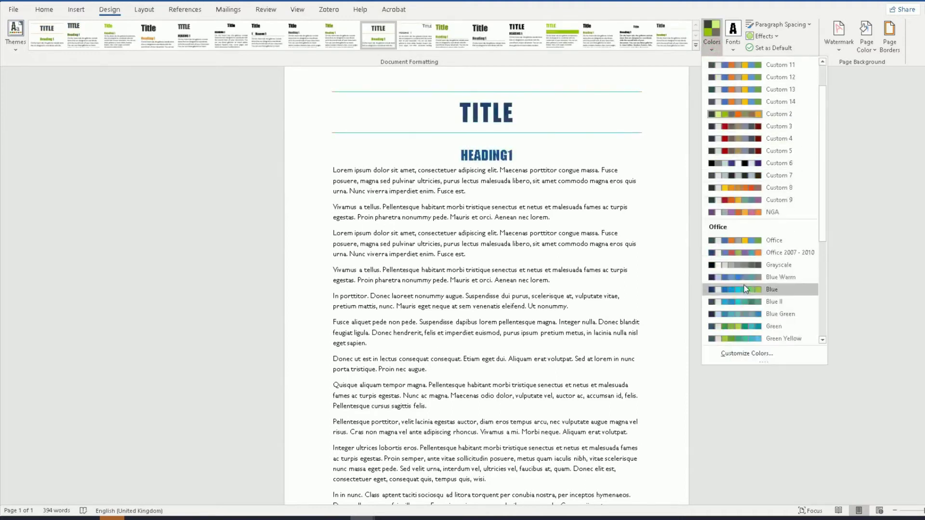
pyautogui.scroll(-5, 746, 289)
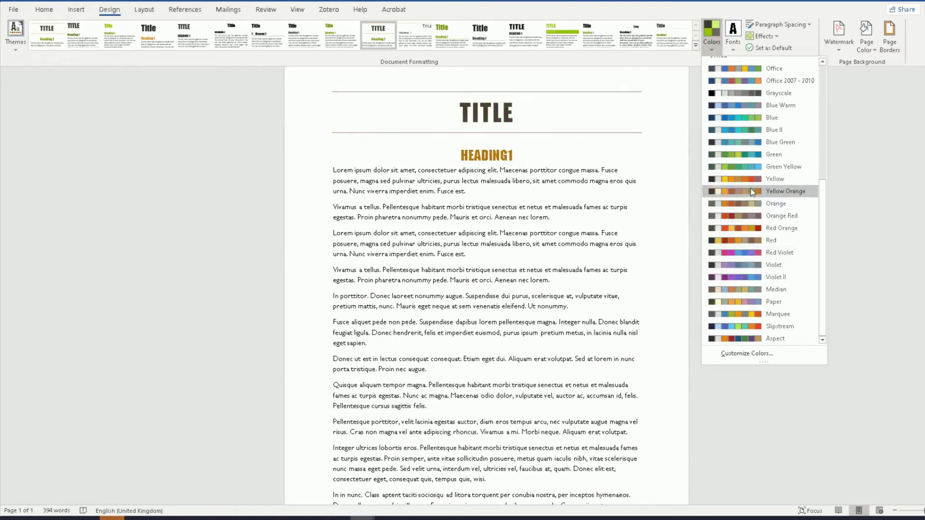
pyautogui.click(753, 192)
pyautogui.click(713, 46)
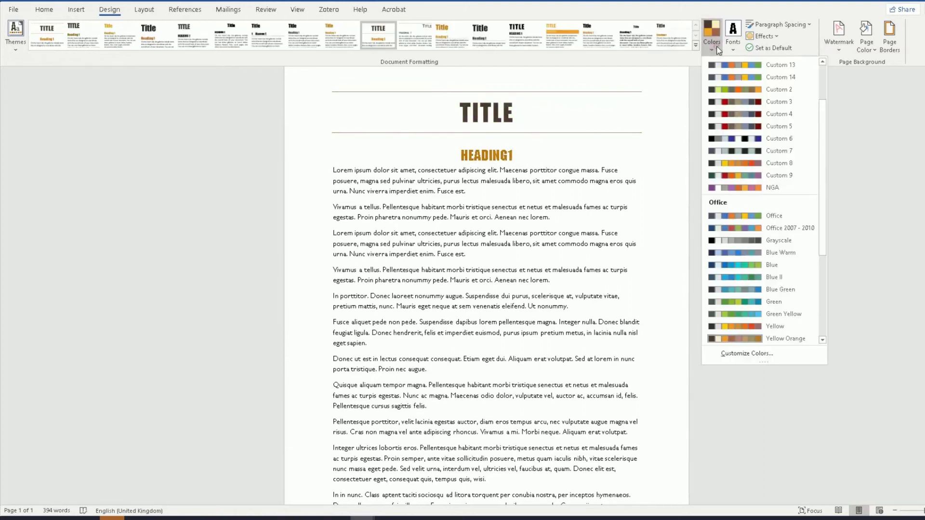
# Cancel the Create New Theme Colors dialog and apply the purple NGA colour palette instead
pyautogui.click(746, 356)
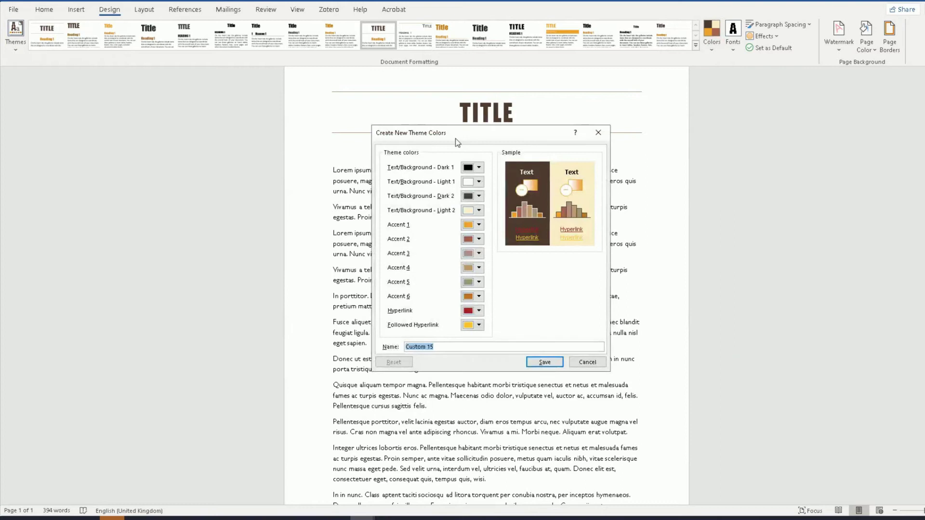
pyautogui.moveTo(455, 138); pyautogui.dragTo(688, 118)
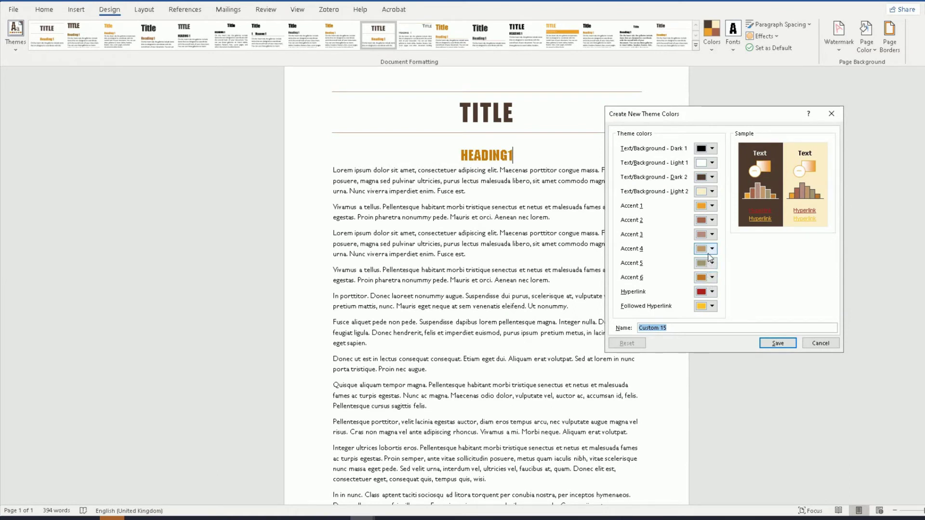
pyautogui.click(811, 347)
pyautogui.click(705, 48)
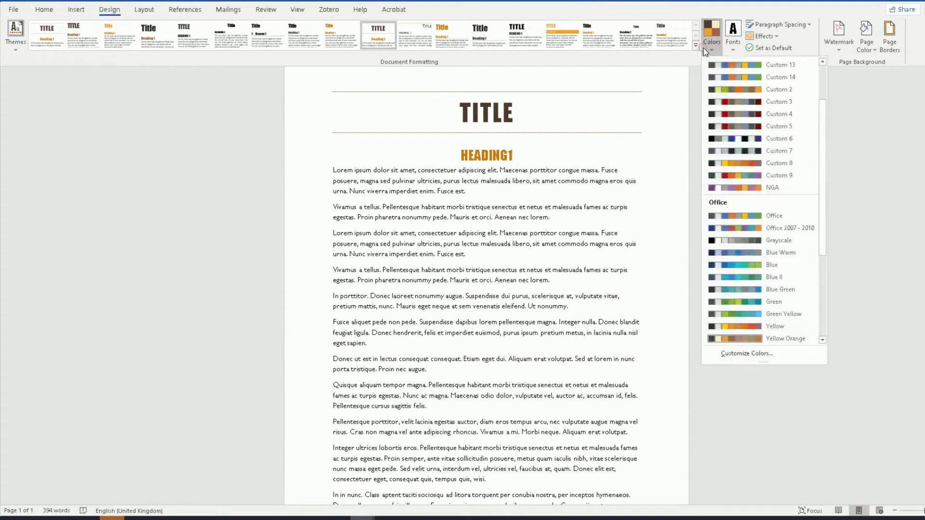
pyautogui.click(756, 188)
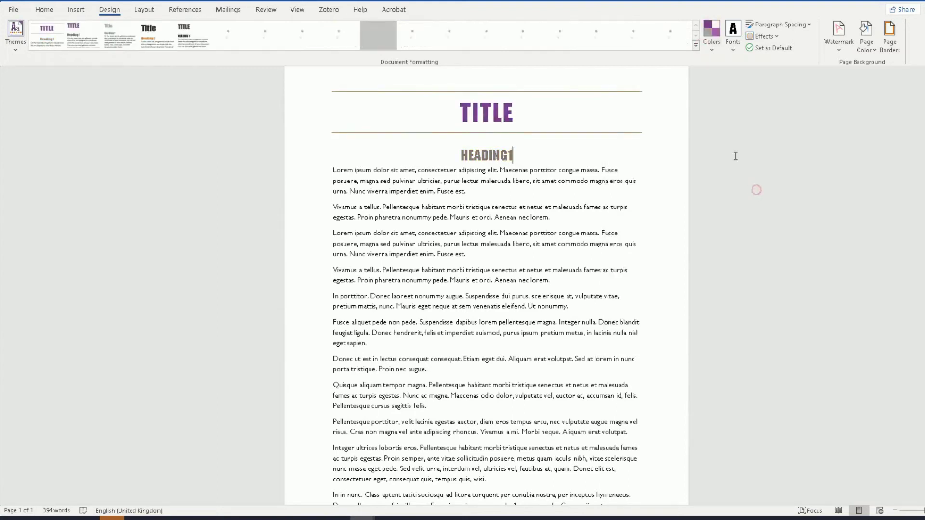
# Switch the theme fonts to Tw Cen MT for the title, heading and body
pyautogui.click(729, 48)
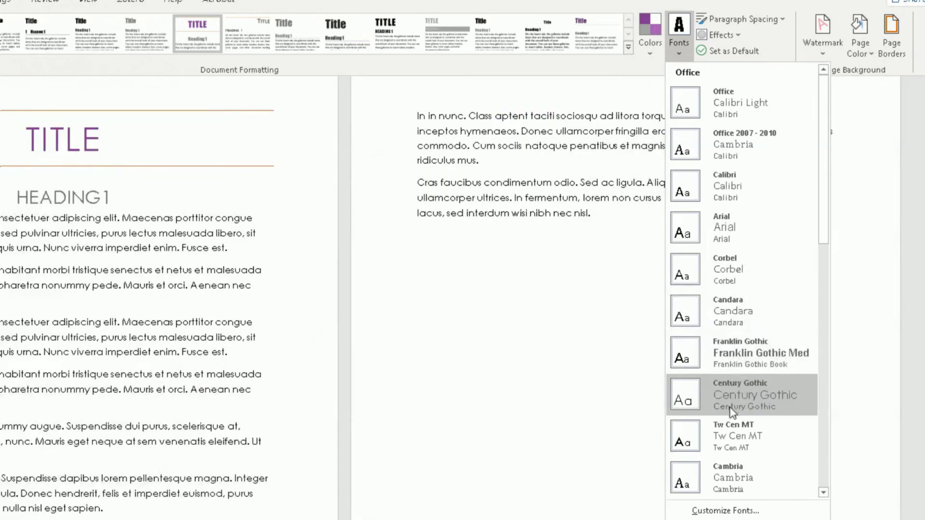
pyautogui.click(731, 431)
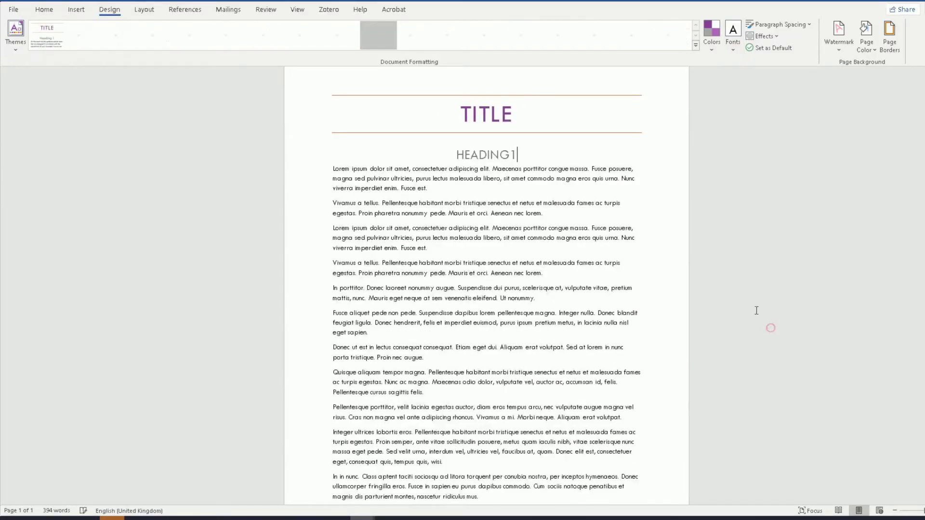
pyautogui.scroll(-3, 701, 150)
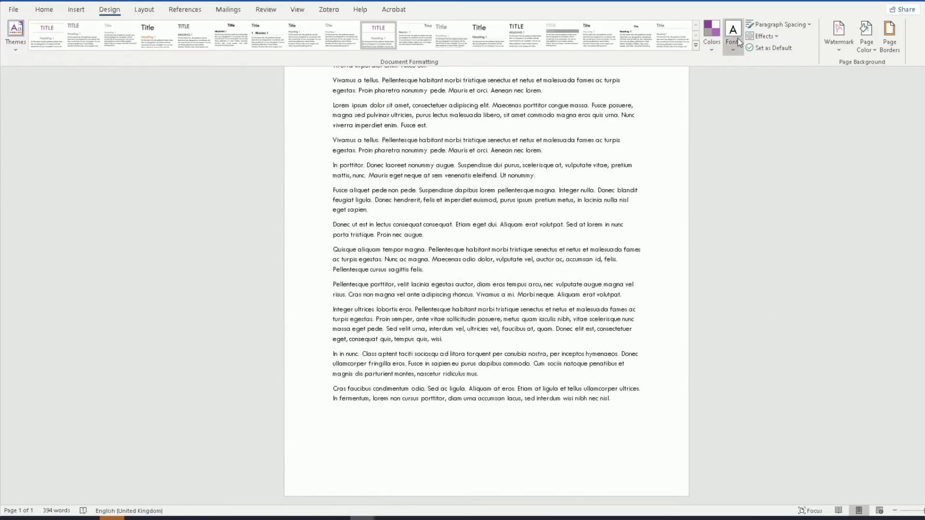
pyautogui.scroll(3, 704, 160)
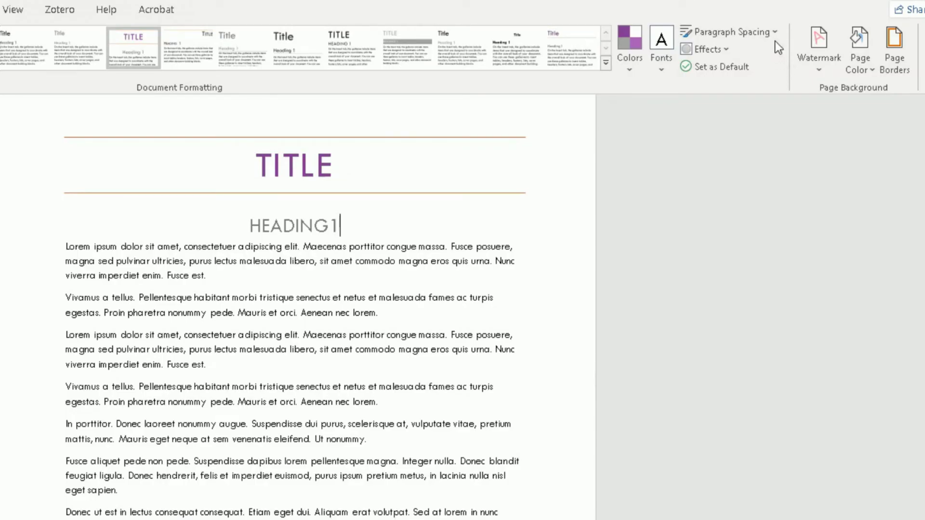
pyautogui.click(773, 34)
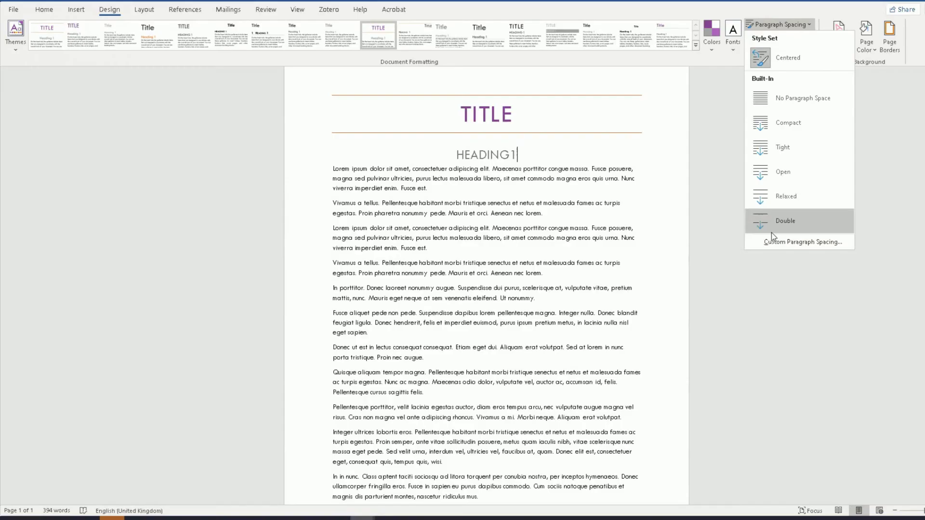
pyautogui.click(778, 241)
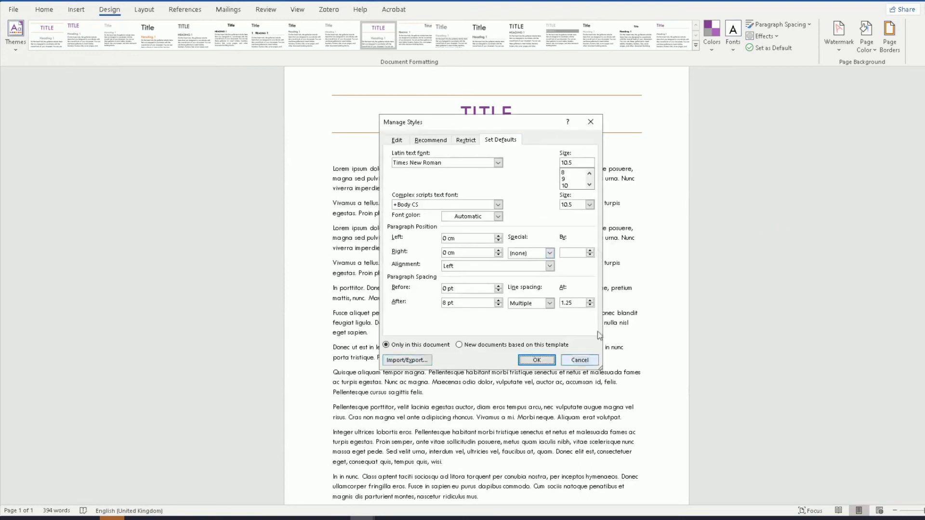
pyautogui.click(577, 362)
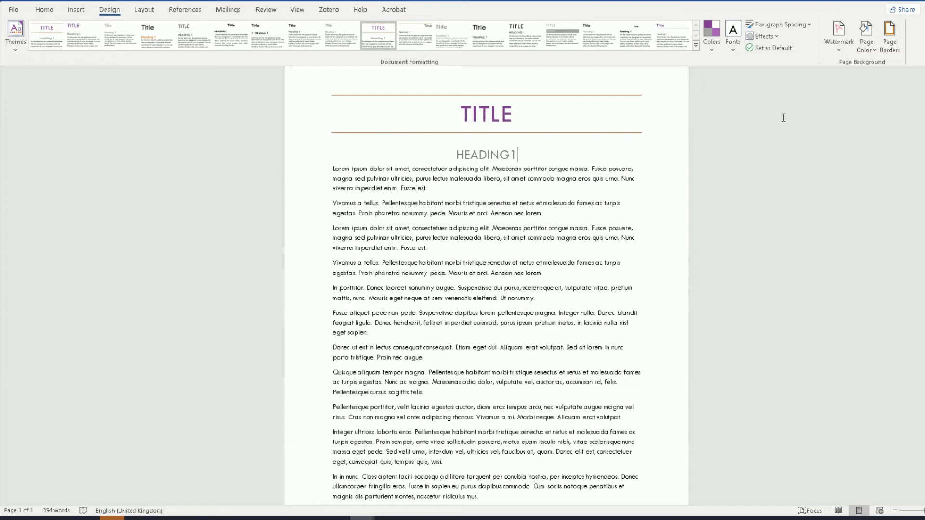
pyautogui.click(802, 29)
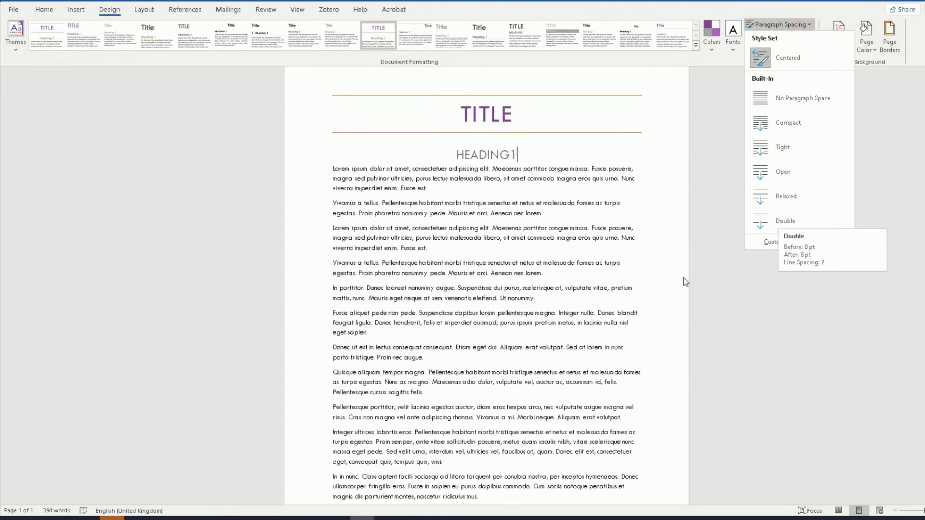
pyautogui.click(685, 280)
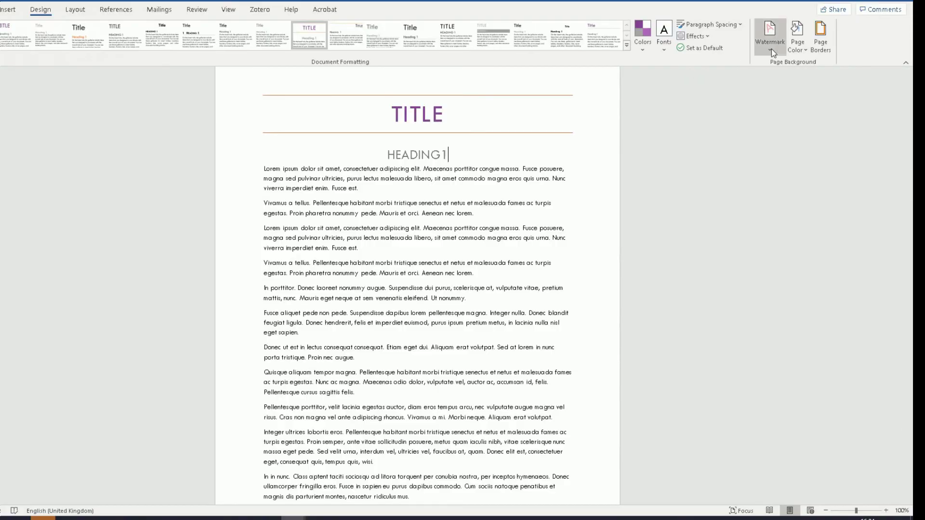
# Try the CONFIDENTIAL 1, DRAFT 1, DO NOT COPY and SAMPLE watermarks on the page
pyautogui.click(771, 50)
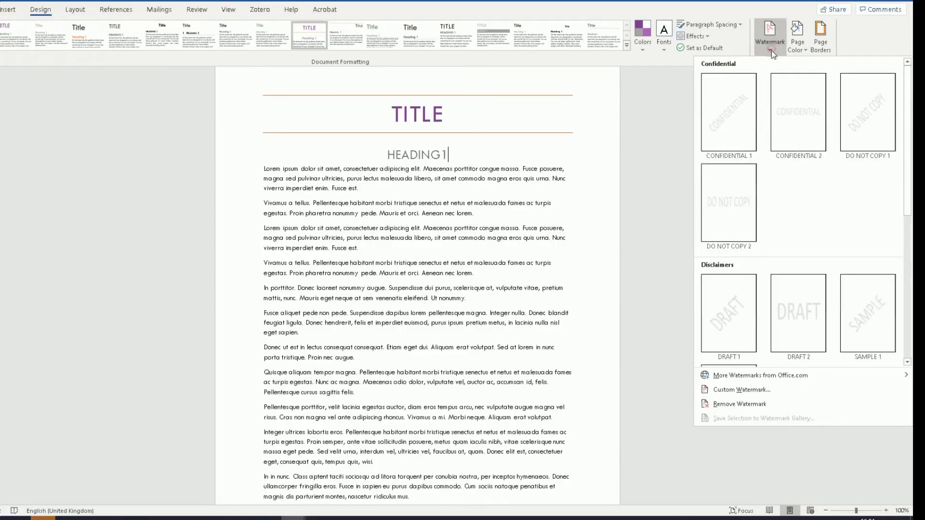
pyautogui.click(742, 102)
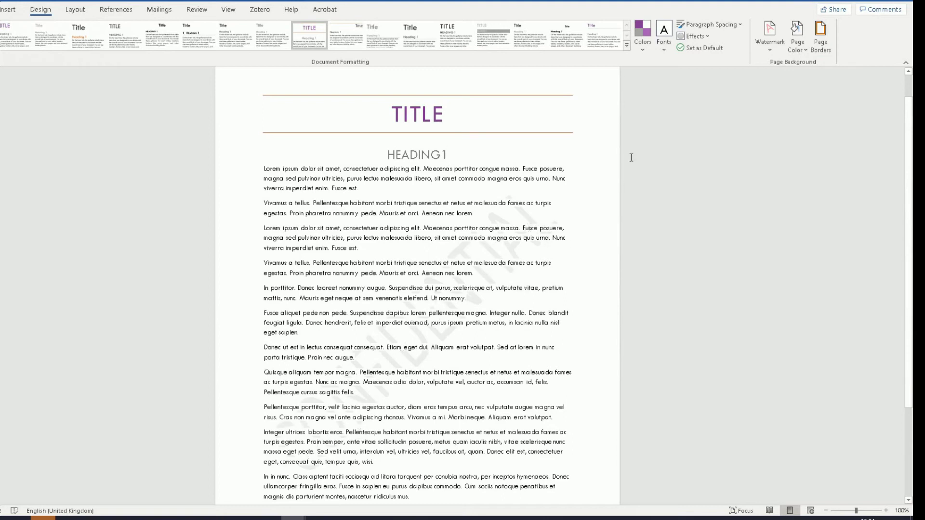
pyautogui.click(762, 50)
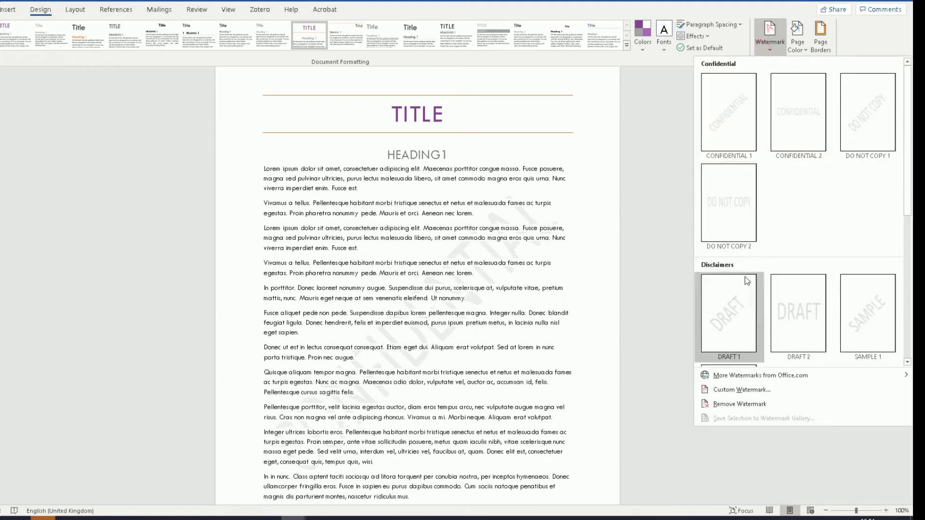
pyautogui.click(730, 293)
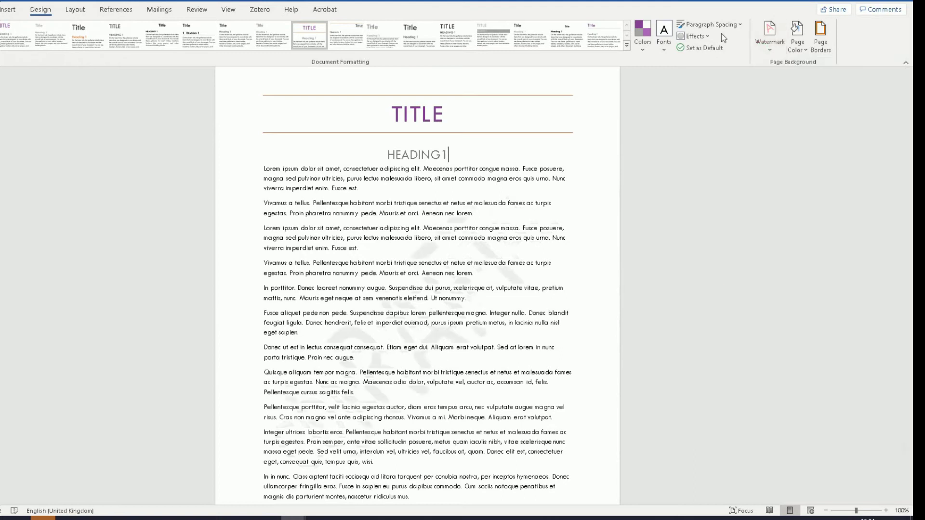
pyautogui.click(770, 44)
pyautogui.click(751, 180)
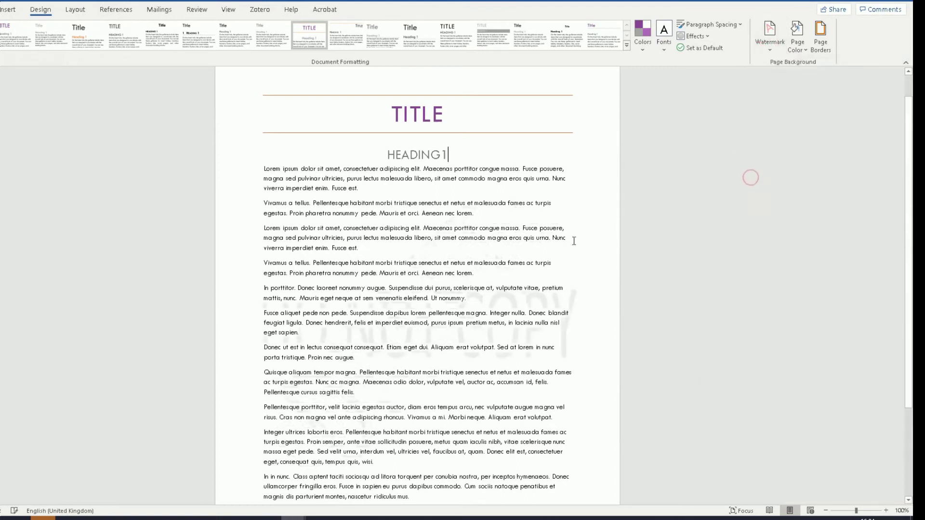
pyautogui.click(770, 43)
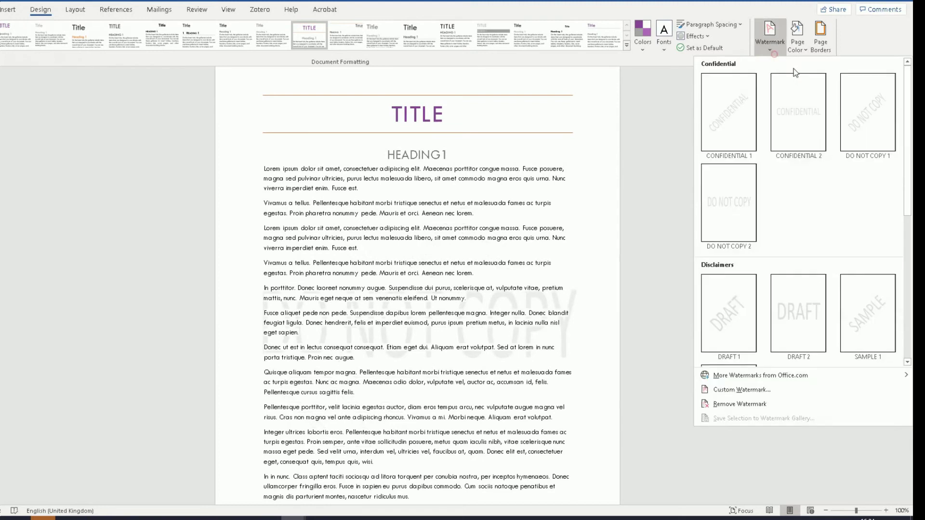
pyautogui.click(852, 314)
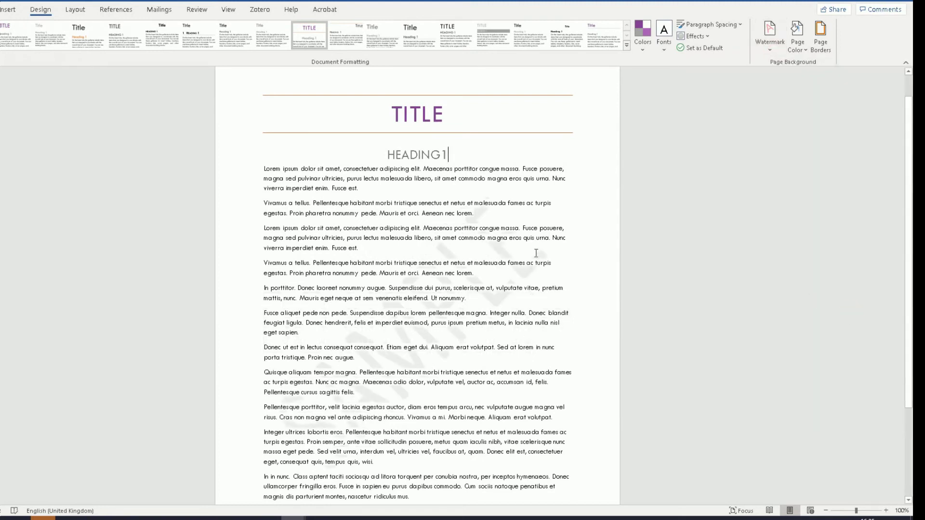
# Open the Custom Watermark settings and close them without making changes
pyautogui.click(766, 44)
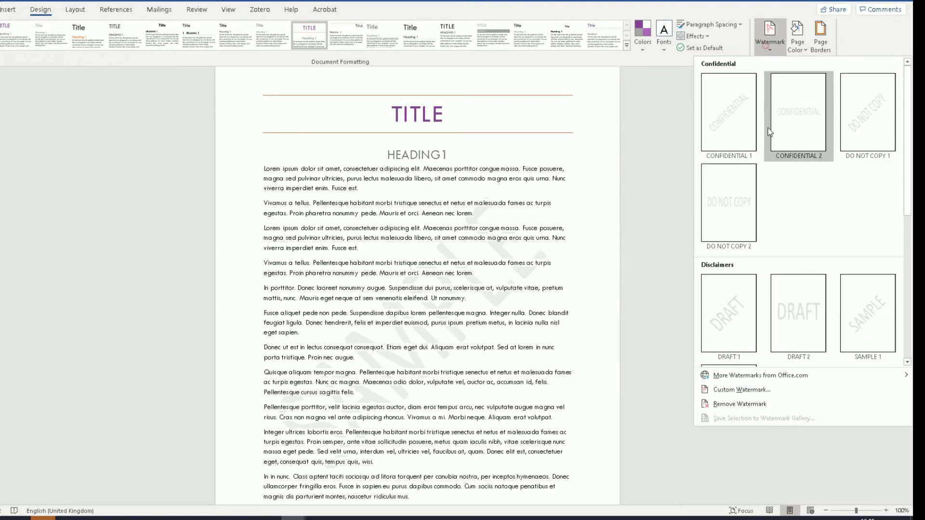
pyautogui.click(738, 390)
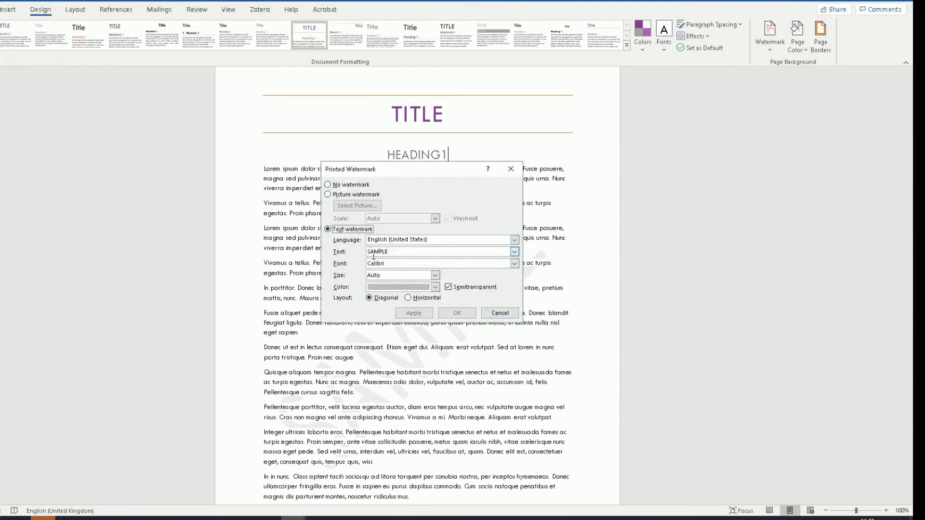
pyautogui.click(484, 311)
pyautogui.click(775, 50)
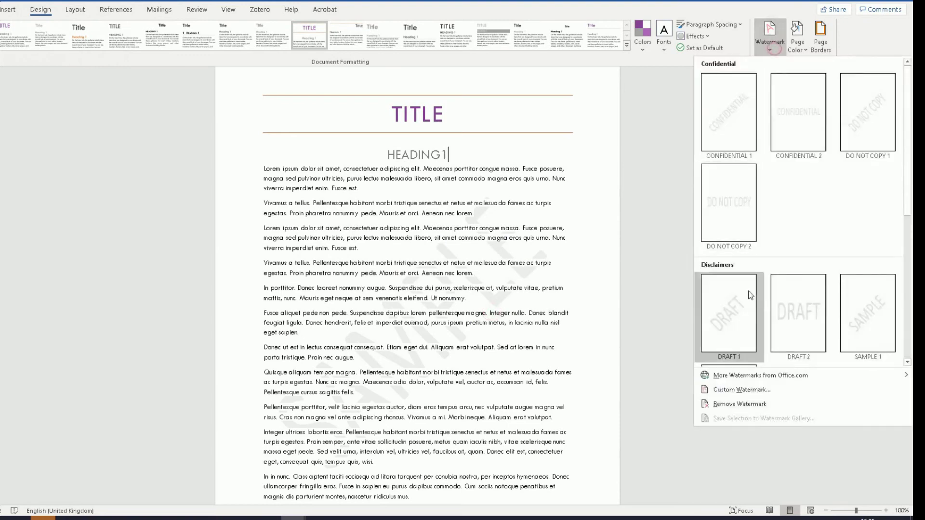
# Remove the watermark and set the page colour to Gray, Accent 1, Lighter 80%
pyautogui.click(738, 402)
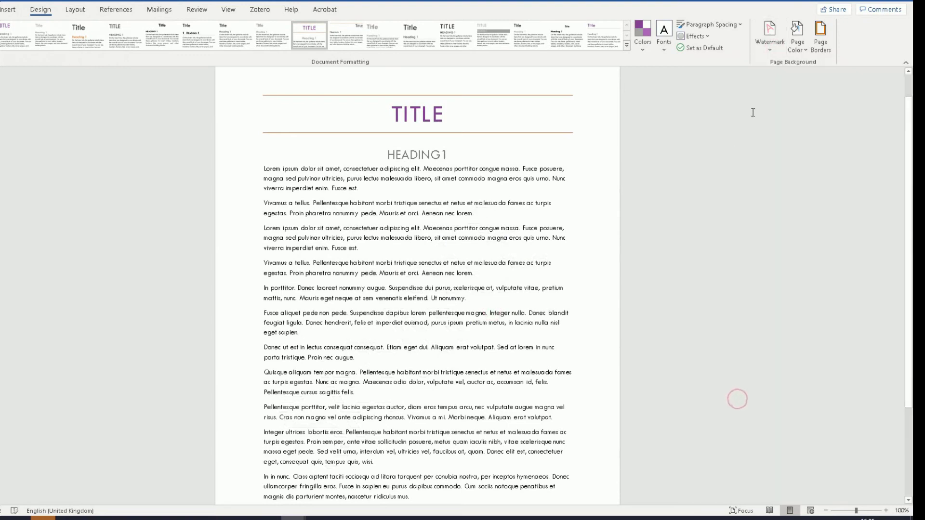
pyautogui.click(802, 48)
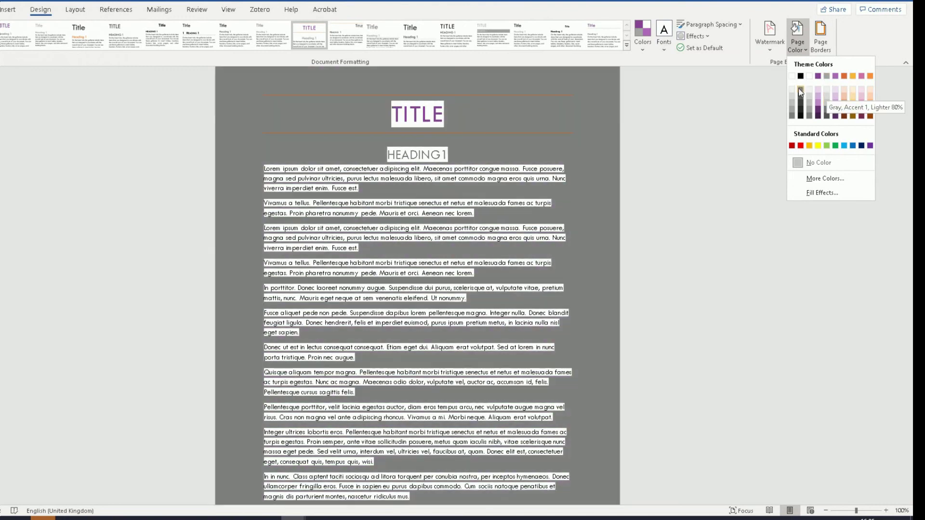
pyautogui.click(793, 88)
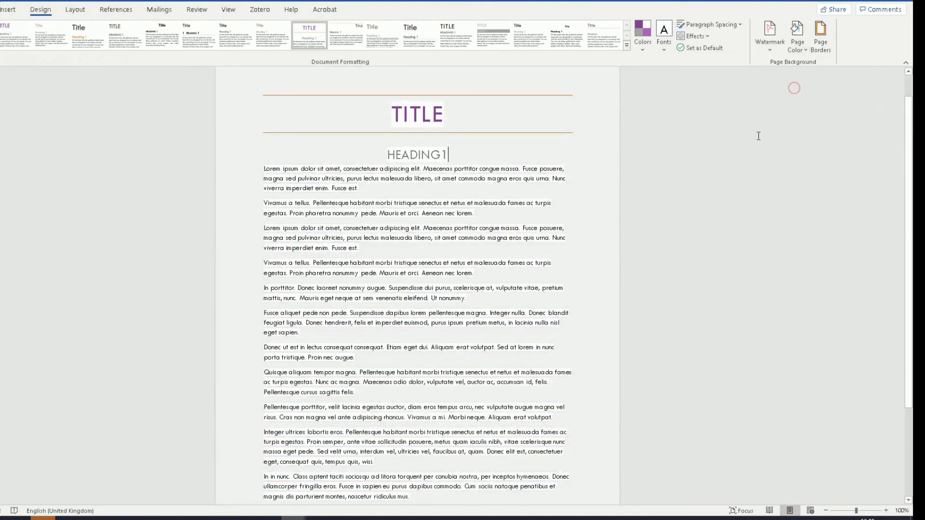
# Choose a Box page border setting with a triple-line style
pyautogui.click(819, 51)
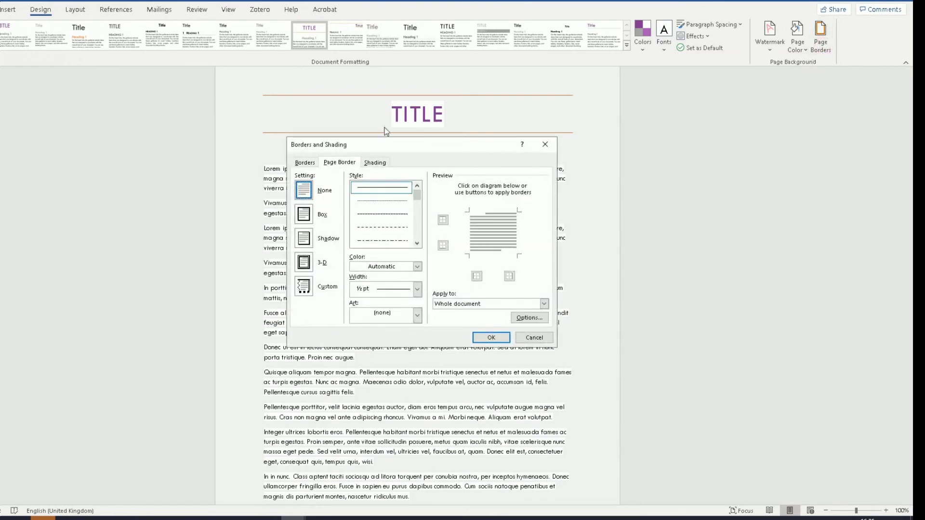
pyautogui.click(304, 193)
pyautogui.click(306, 216)
pyautogui.click(308, 241)
pyautogui.click(308, 265)
pyautogui.click(304, 287)
pyautogui.click(304, 215)
pyautogui.click(417, 216)
pyautogui.scroll(-1, 410, 213)
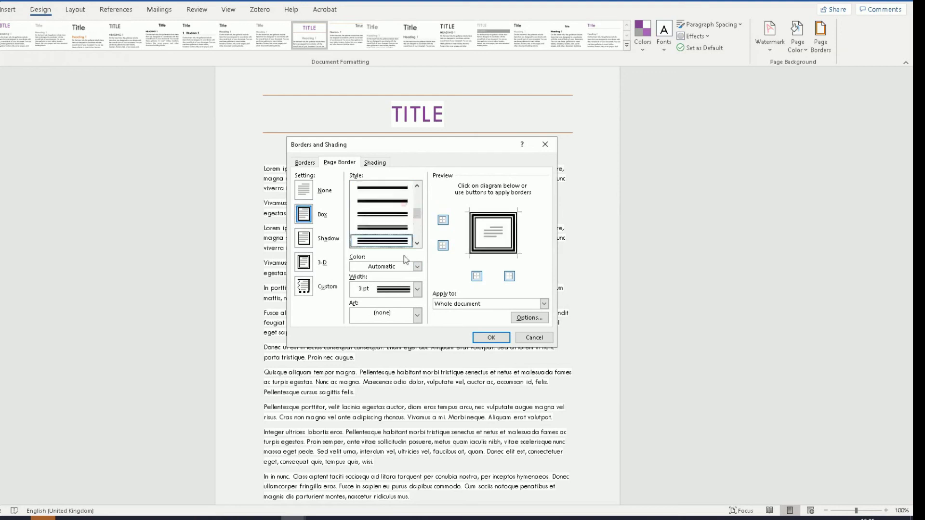
# Make the border purple and 4½ pt wide, without art, applied to the whole document
pyautogui.click(417, 266)
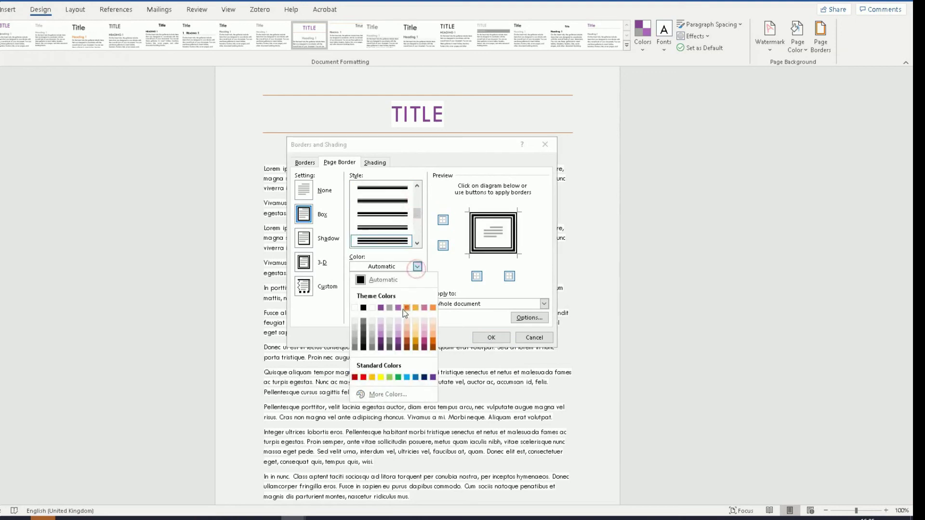
pyautogui.click(381, 308)
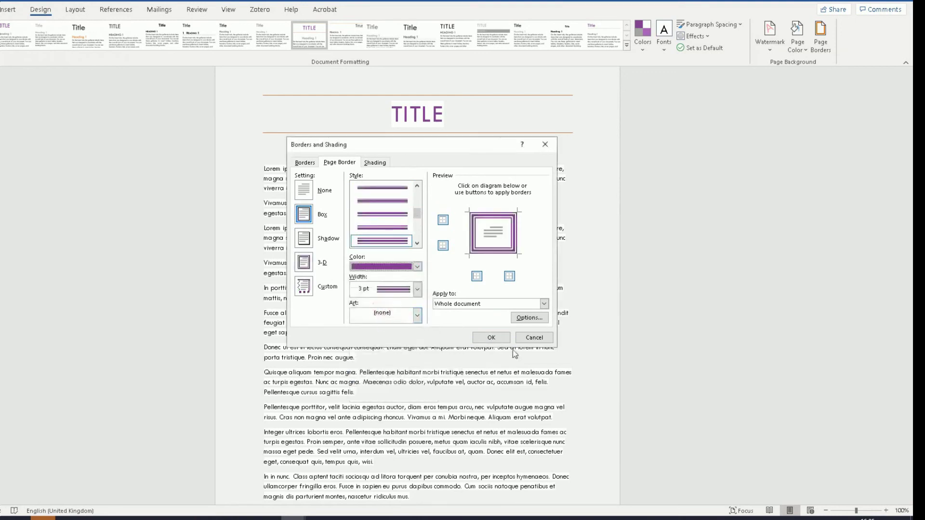
pyautogui.click(417, 289)
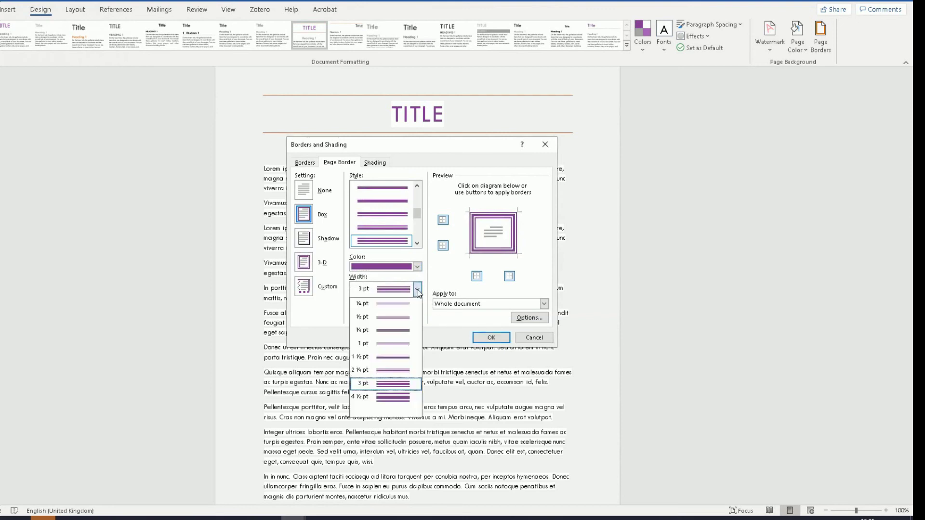
pyautogui.click(393, 396)
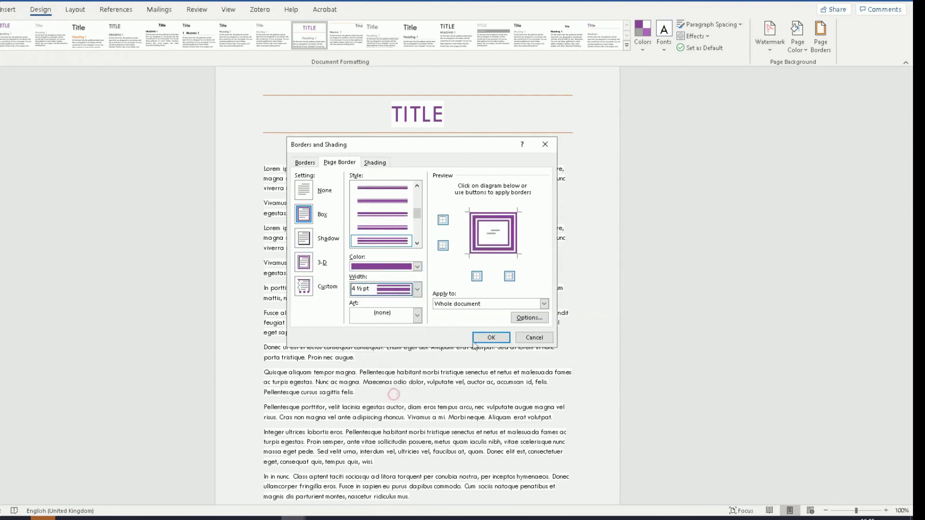
pyautogui.click(544, 304)
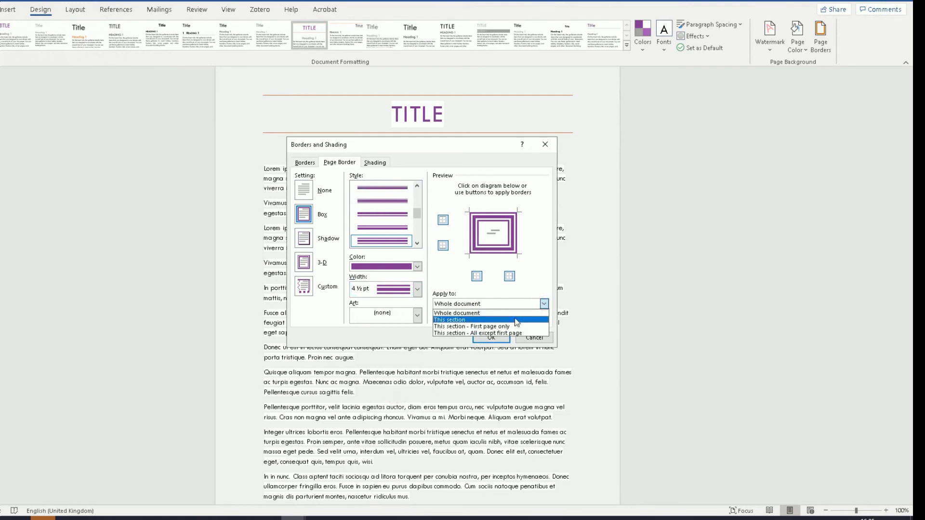
pyautogui.click(538, 284)
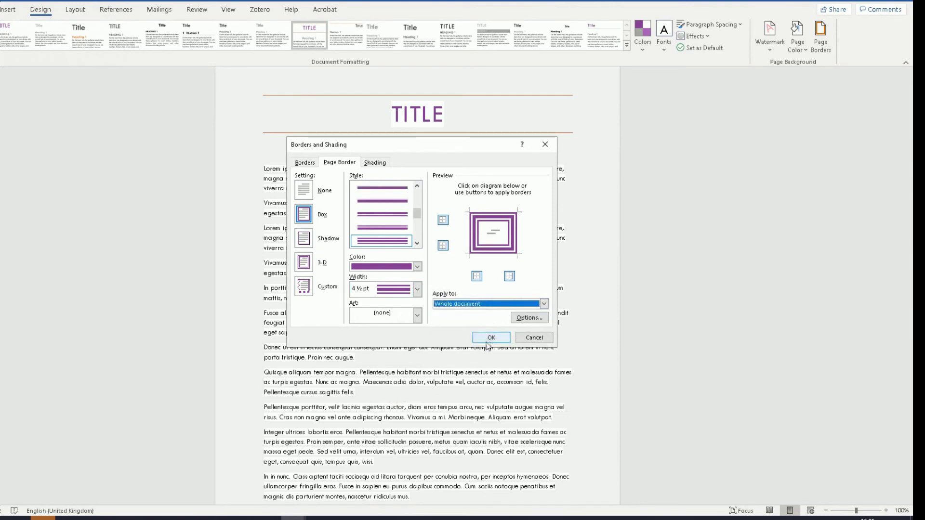
pyautogui.click(418, 315)
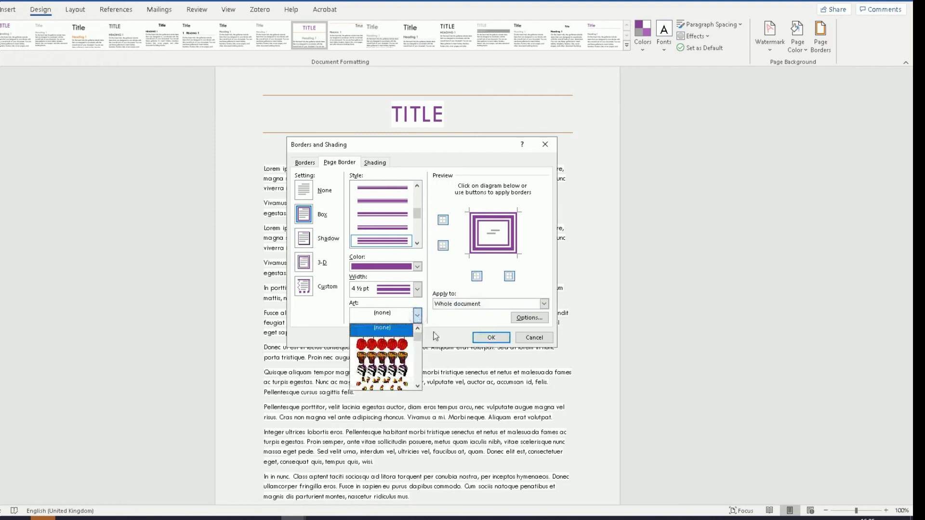
pyautogui.click(435, 336)
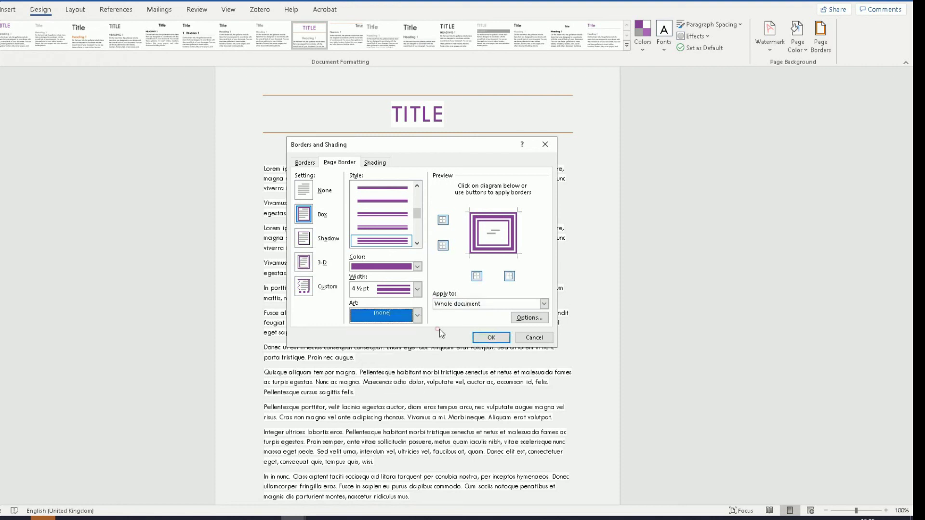
pyautogui.click(482, 338)
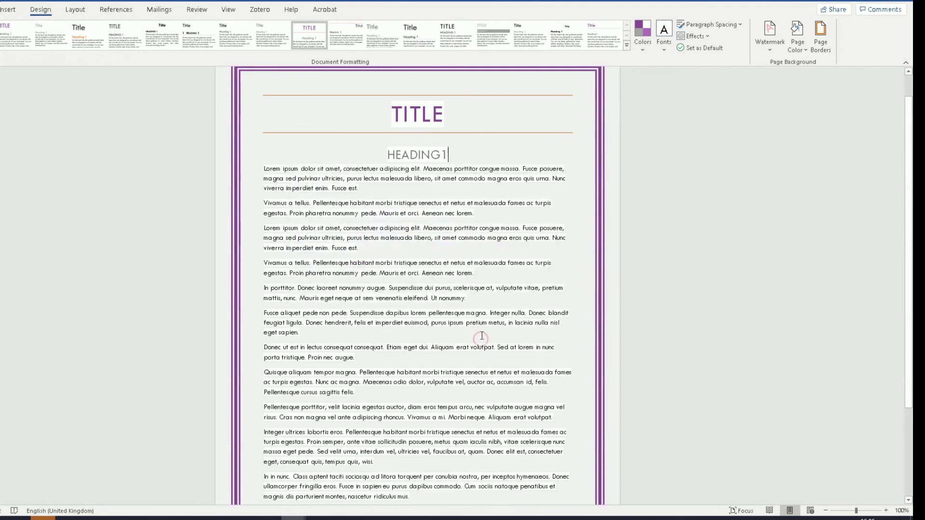
pyautogui.scroll(1, 551, 309)
pyautogui.scroll(-5, 551, 306)
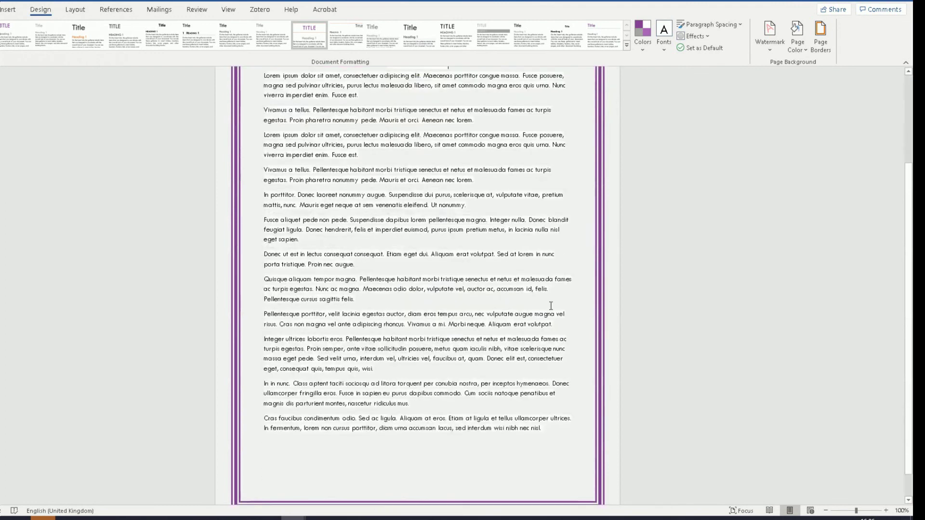
pyautogui.scroll(5, 551, 306)
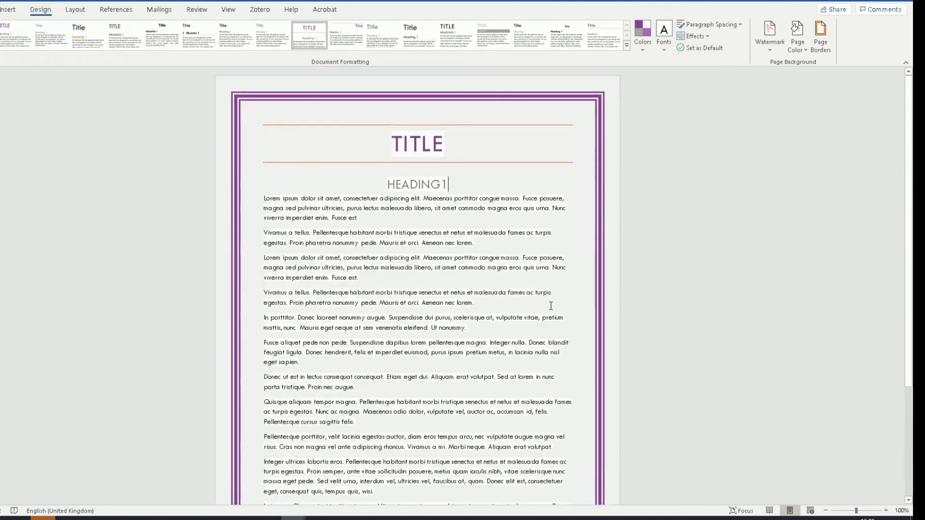